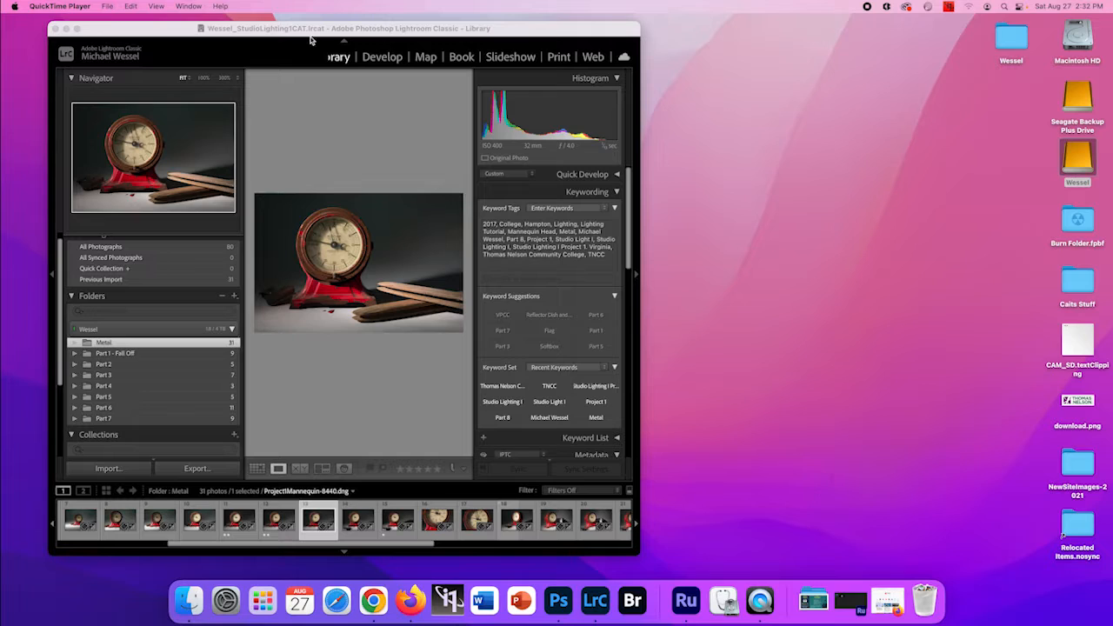
Rate the edited timer photo ProjectMannequin-8439-Edit.tif in the Metal folder five stars.
left_click(78, 28)
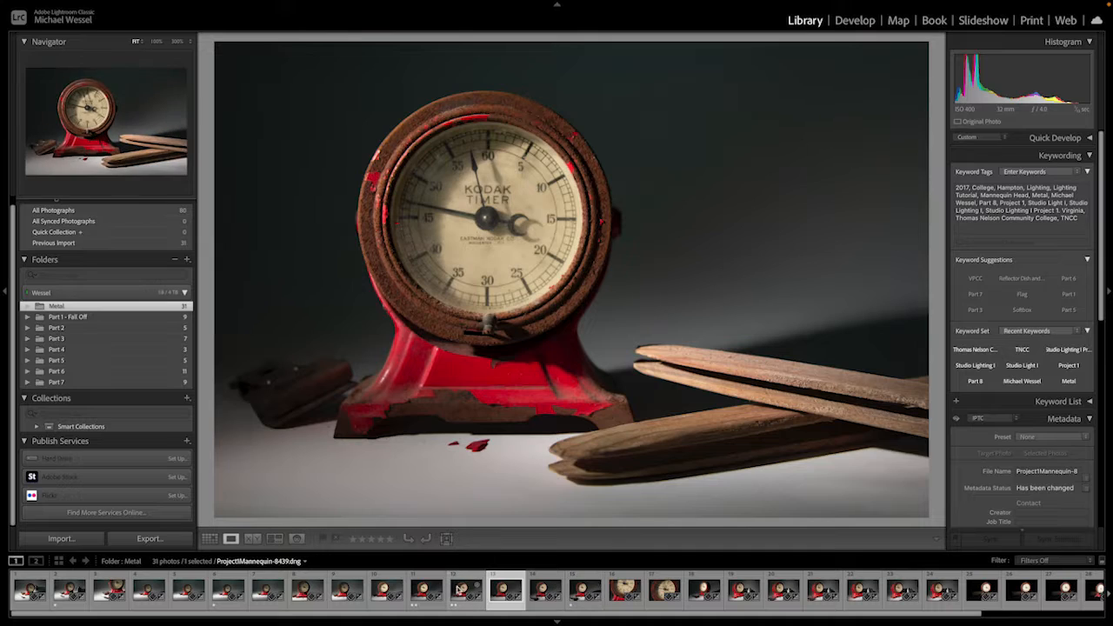
left_click(463, 591)
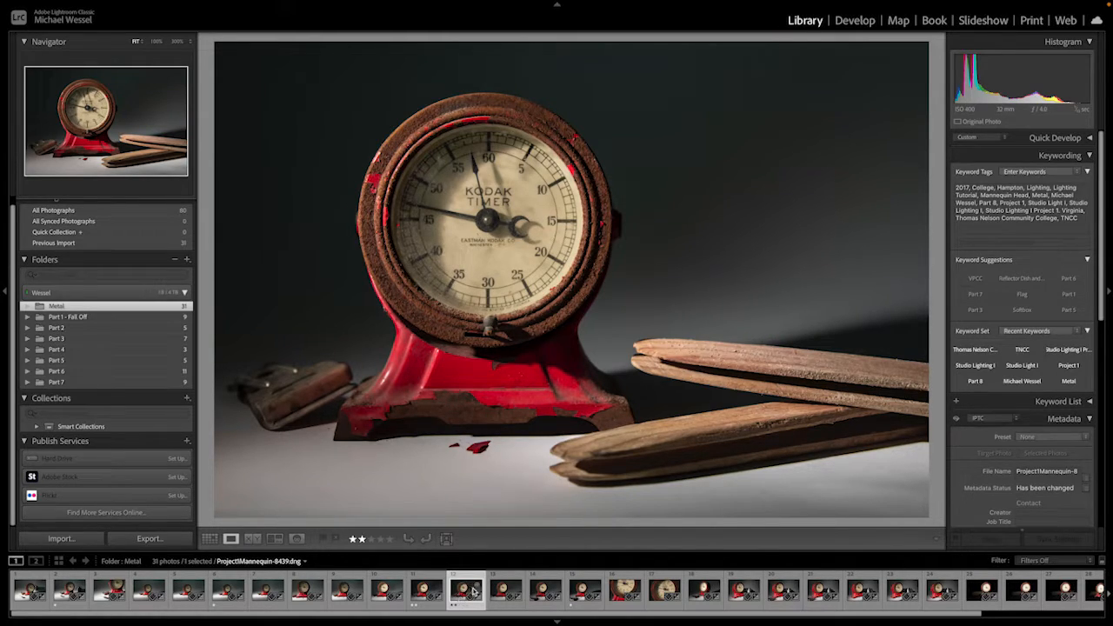
left_click(422, 587)
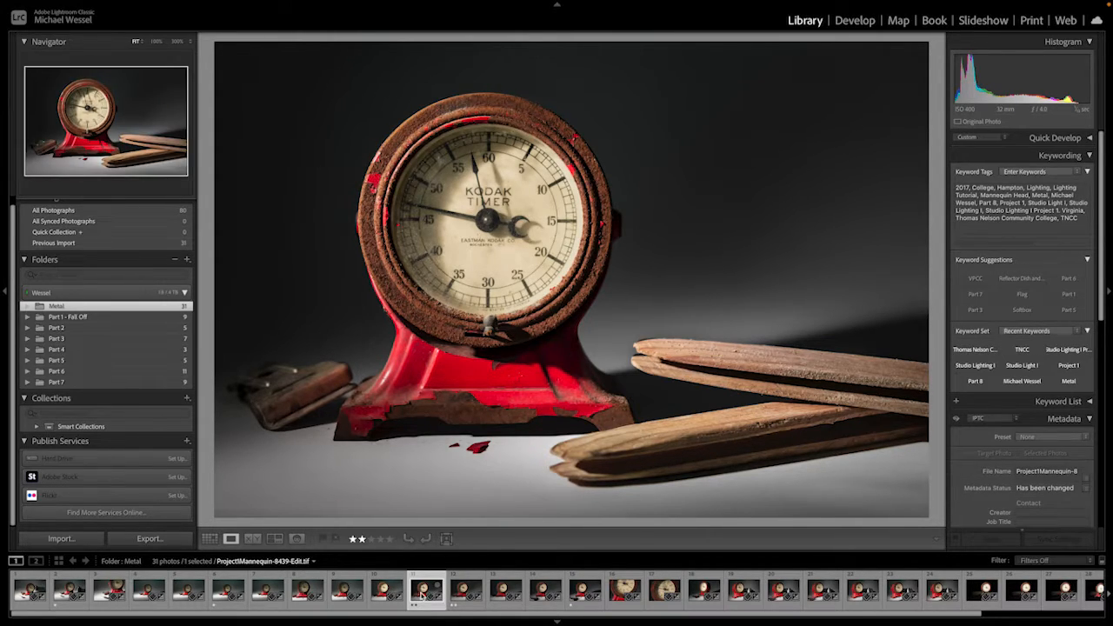
left_click(391, 540)
left_click(380, 539)
left_click(390, 539)
left_click(380, 541)
left_click(387, 539)
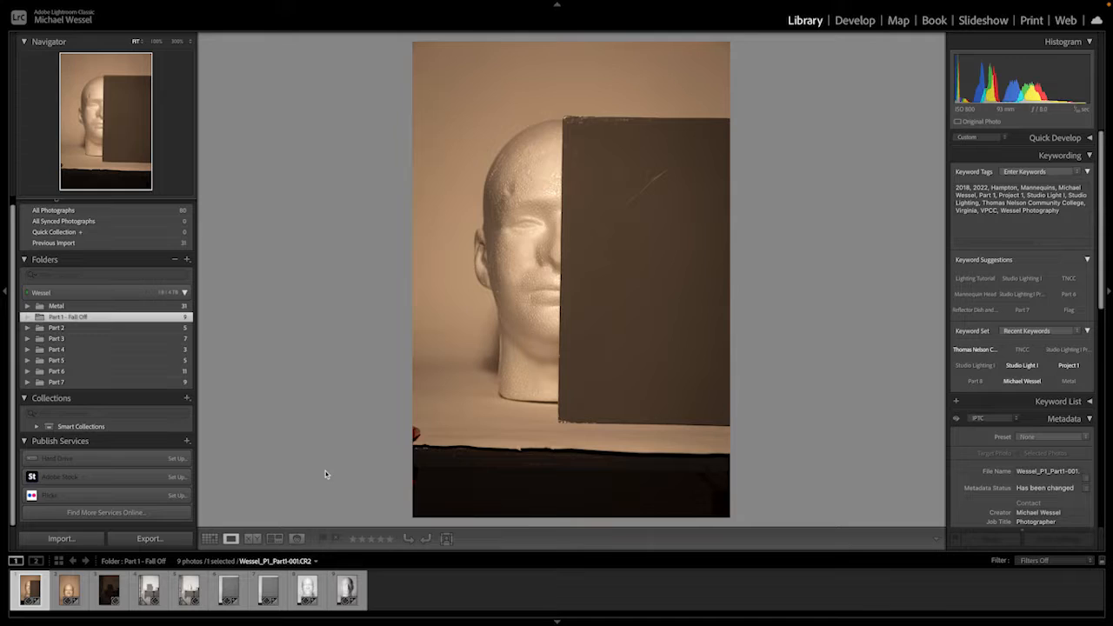
Select all the photos in the Part 1 - Fall Off folder and save their metadata to the files.
key("ctrl+a")
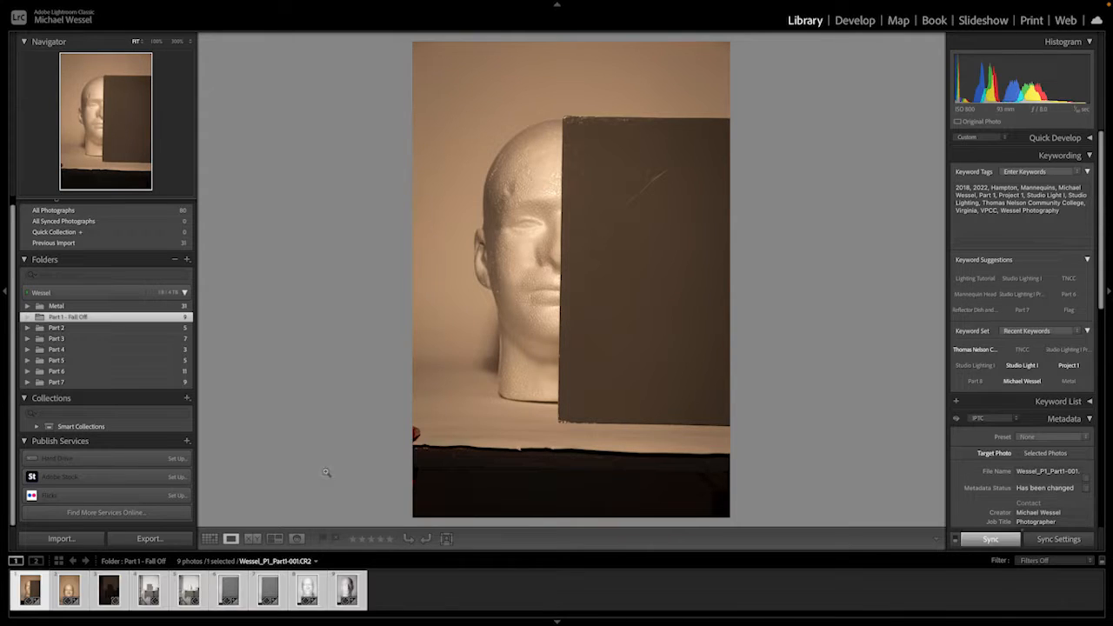
left_click(347, 598)
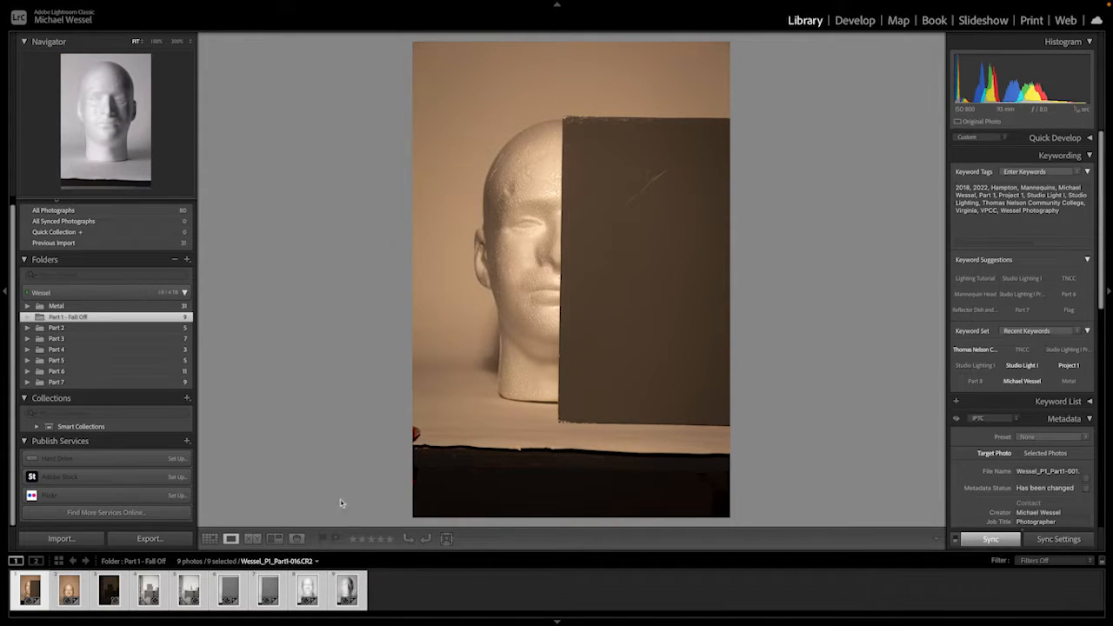
key("ctrl+s")
left_click(663, 219)
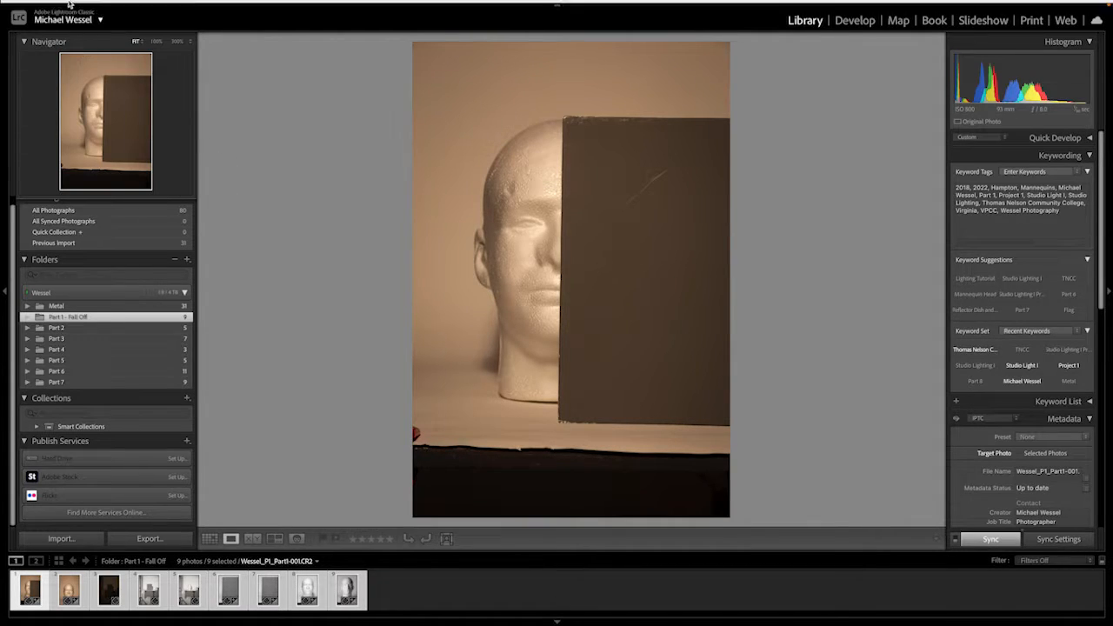
Check the Part 1 - Fall Off folder on the project drive in Finder for XMP sidecar files, then return to Lightroom Classic.
mouse_move(68, 3)
left_click(30, 19)
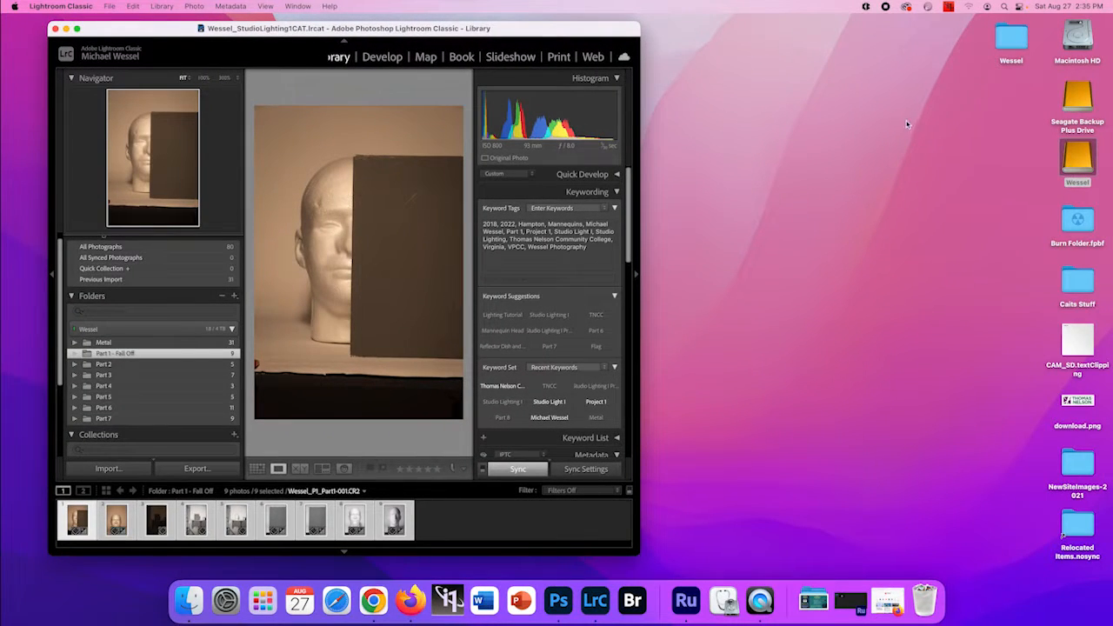
double_click(1079, 160)
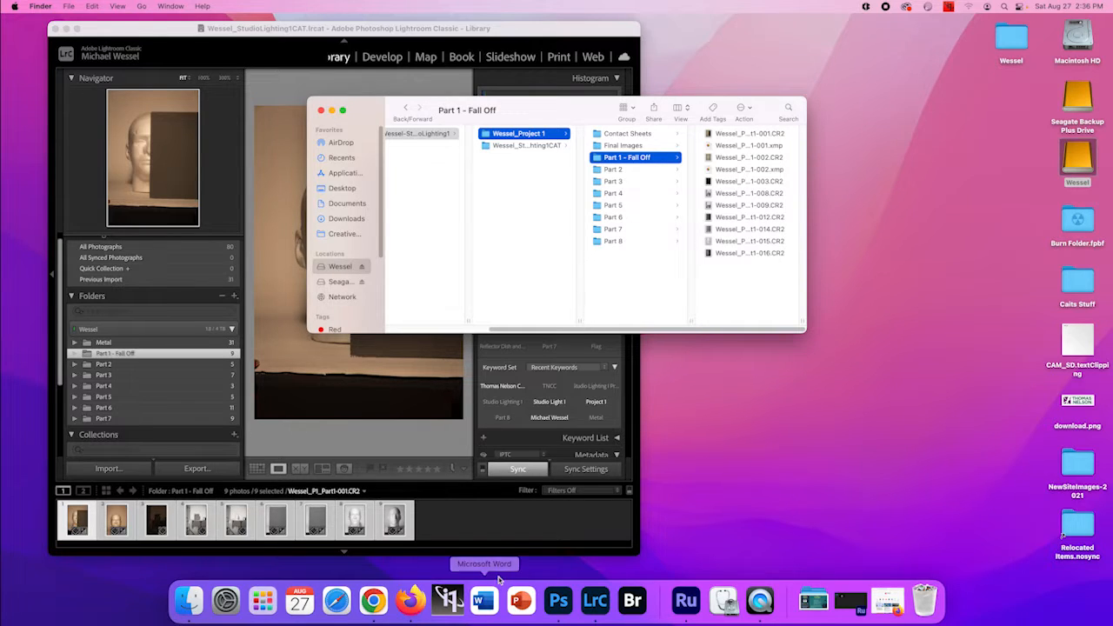
left_click(332, 109)
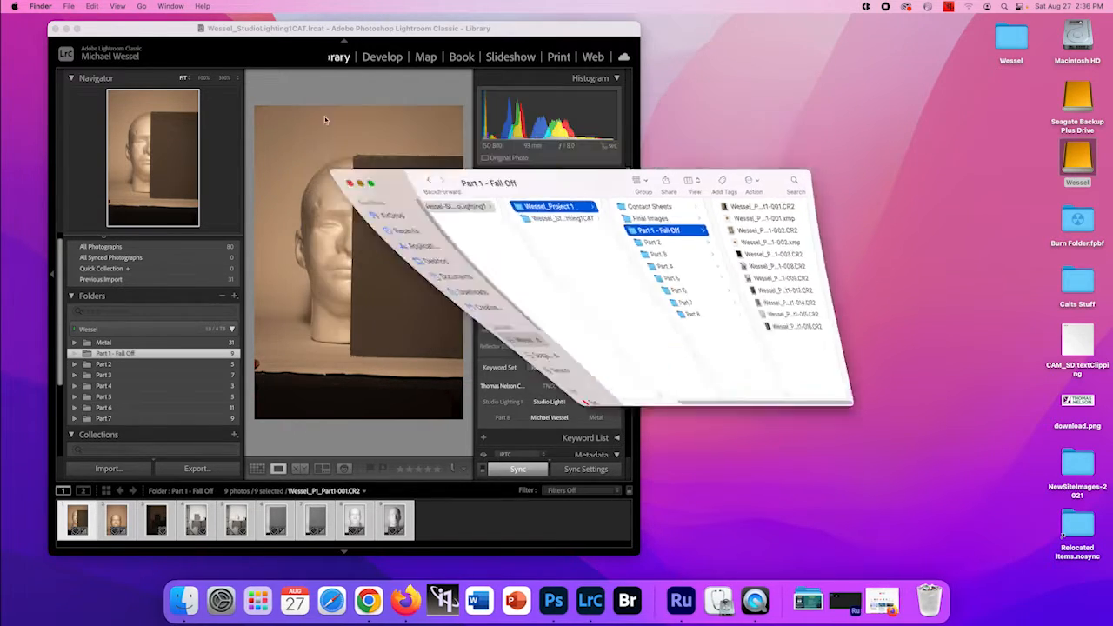
left_click(83, 33)
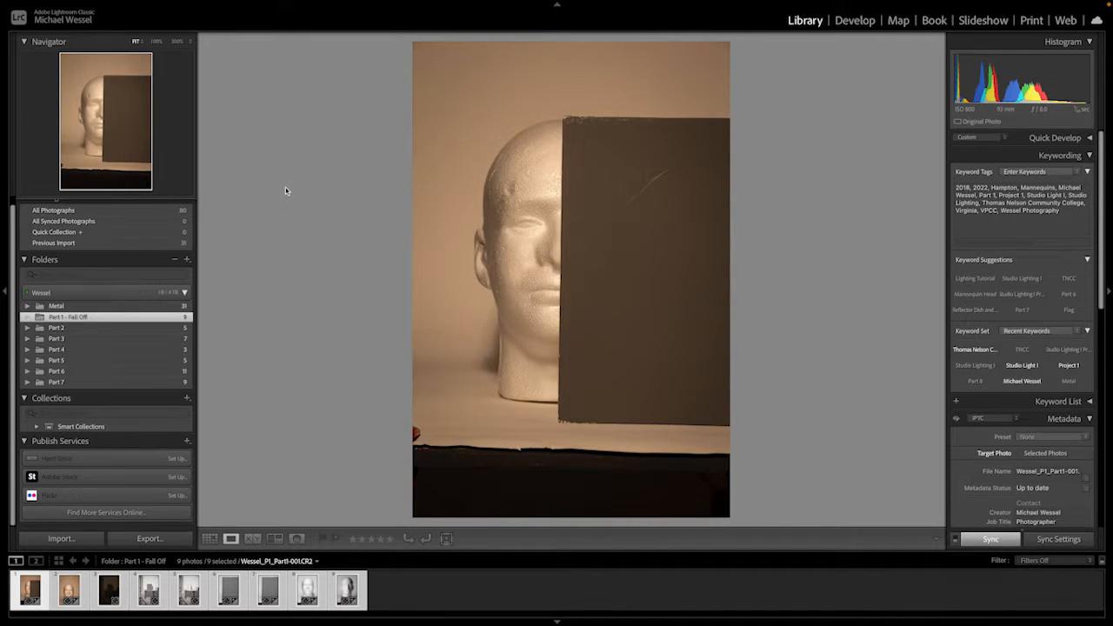
Show all the photos of the Metal folder in the grid and save their metadata to the files.
left_click(123, 307)
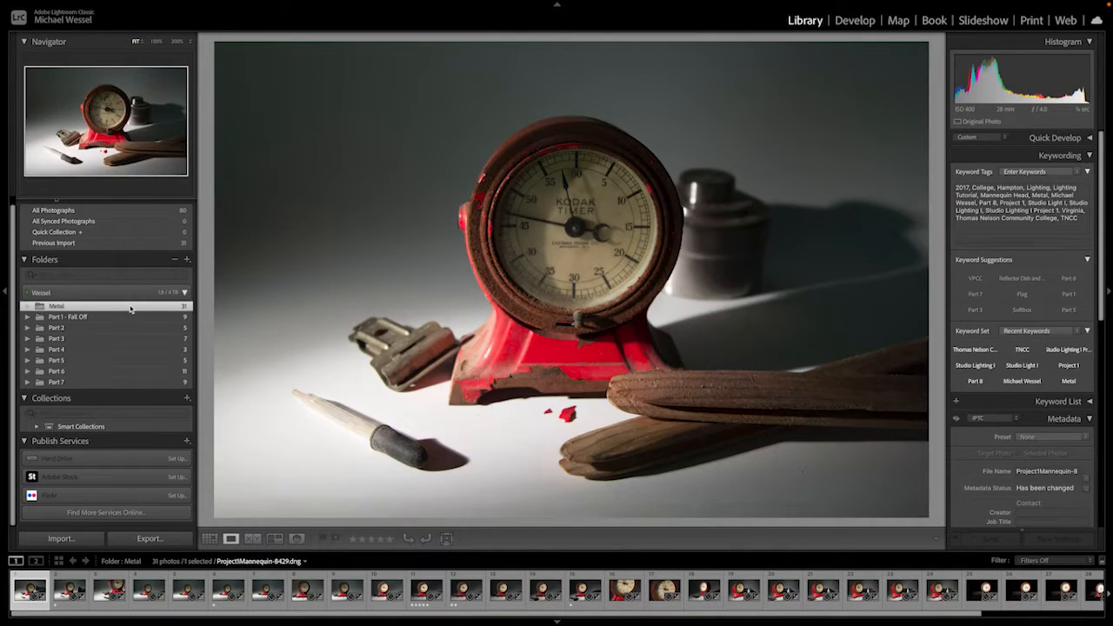
key("ctrl+a")
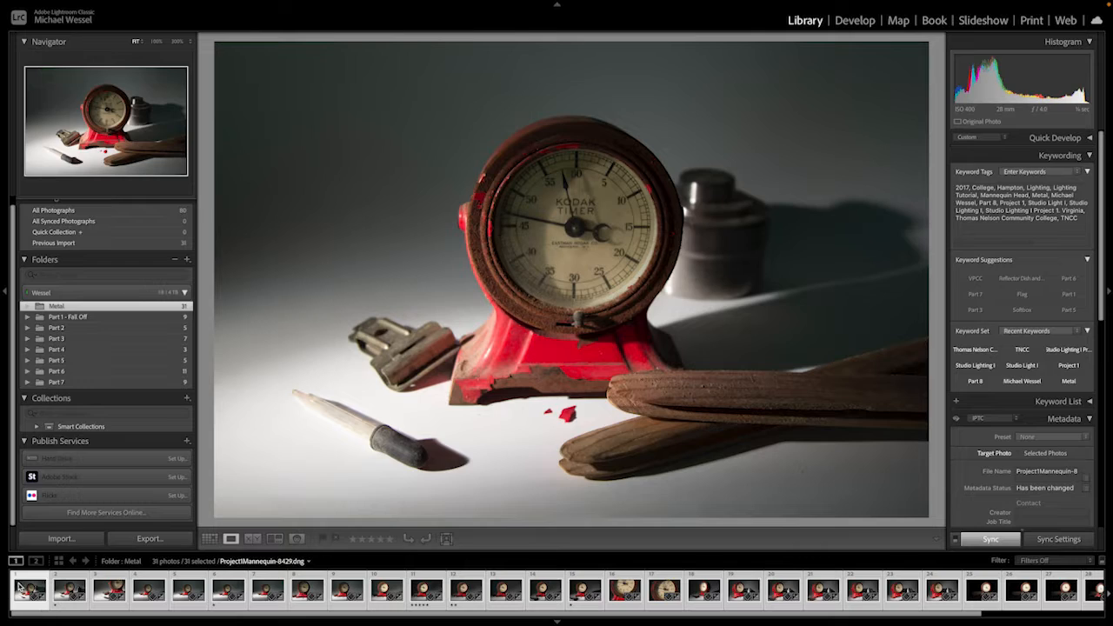
left_click(210, 540)
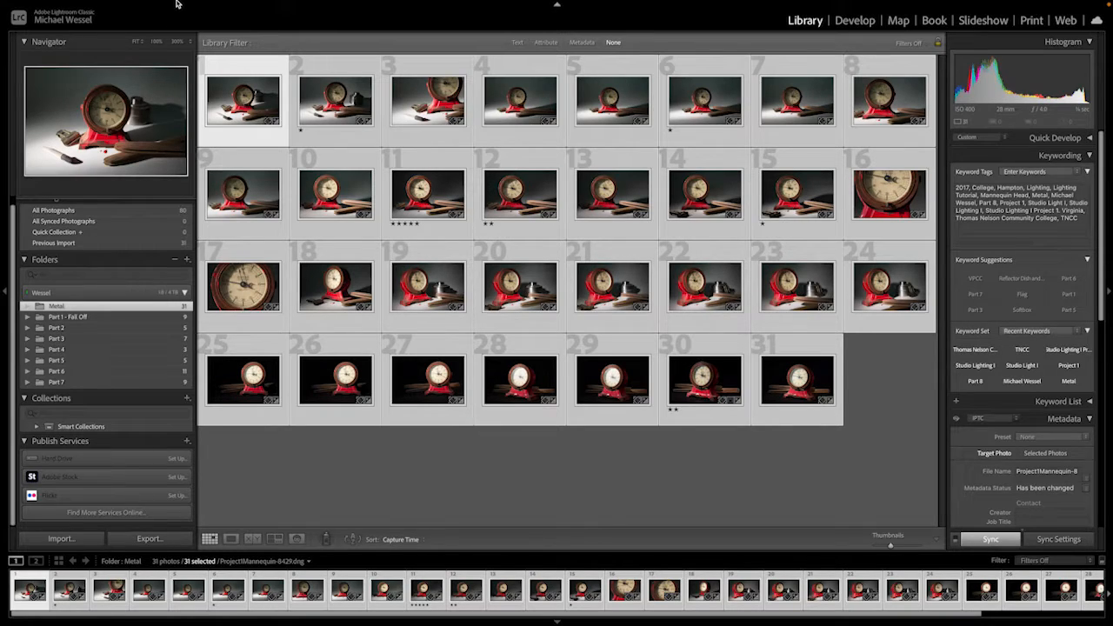
left_click(240, 8)
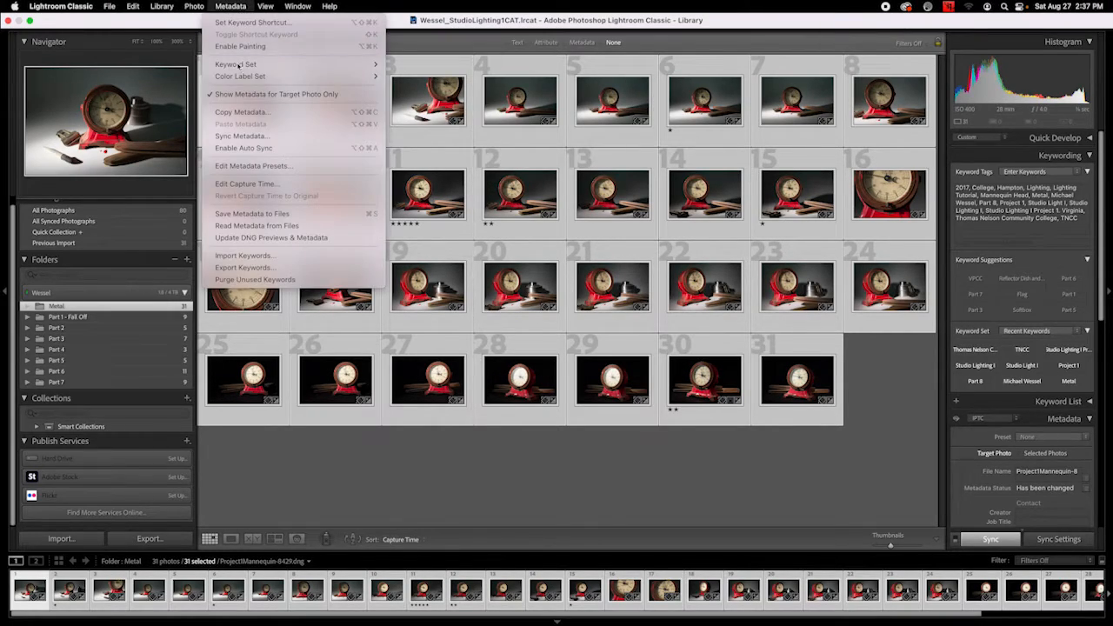
left_click(257, 215)
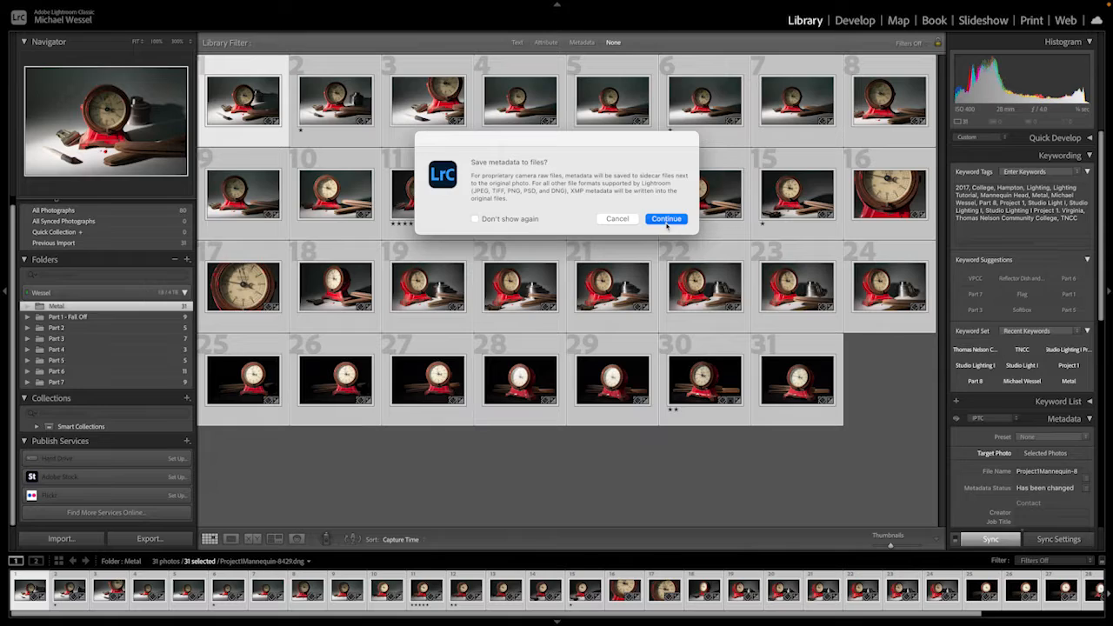
left_click(667, 222)
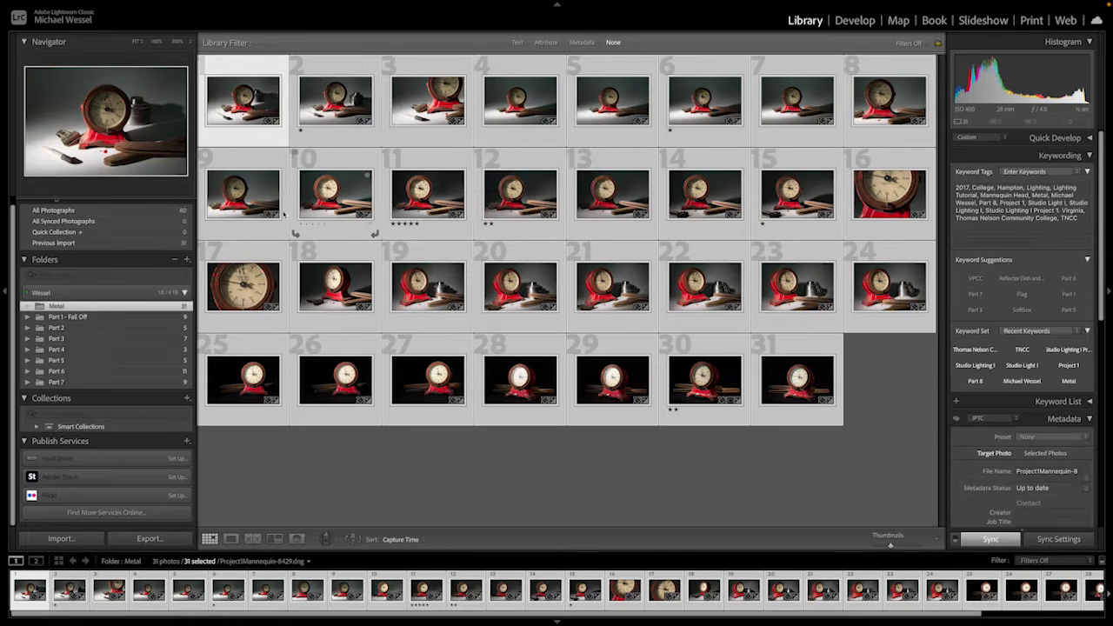
Lay out all the Part 1 - Fall Off photos for printing with the 4x5 Contact Sheet template.
left_click(110, 319)
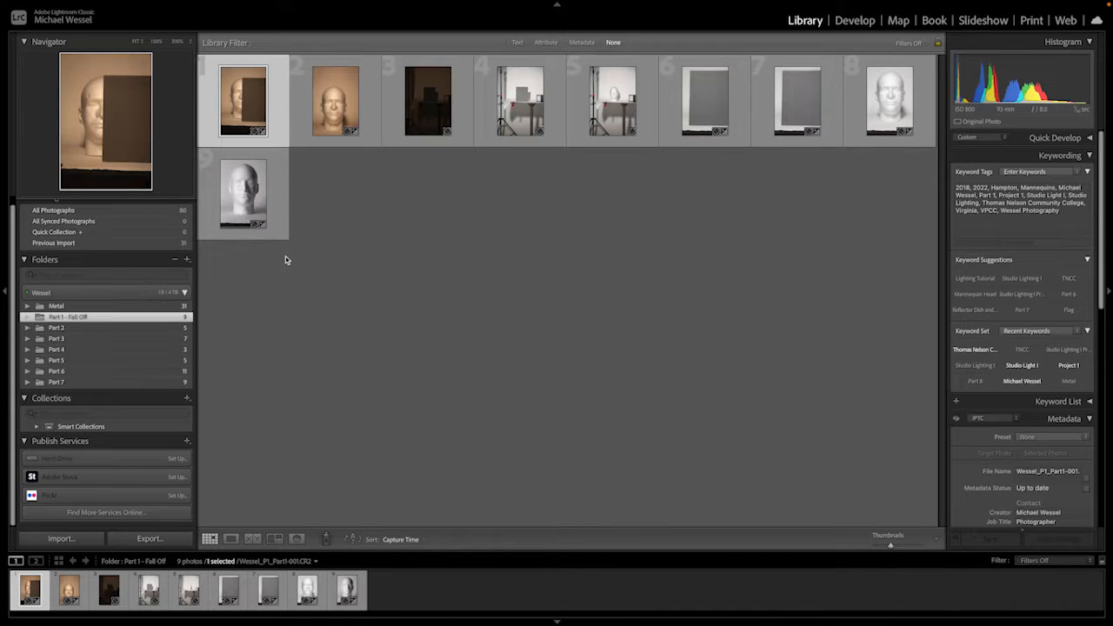
key("ctrl+a")
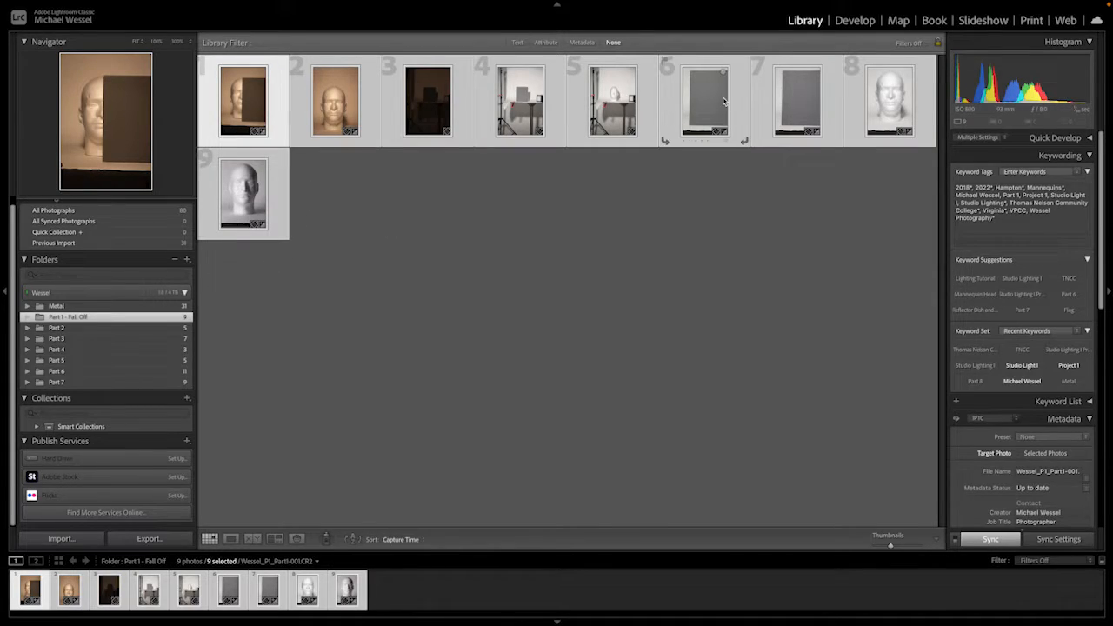
left_click(1030, 21)
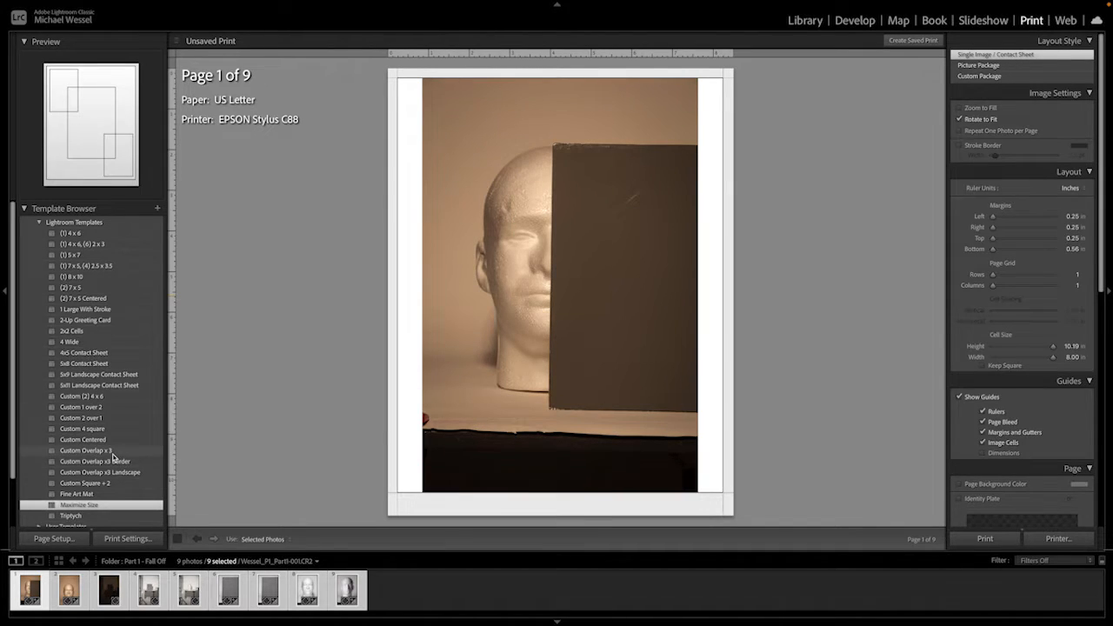
left_click(84, 354)
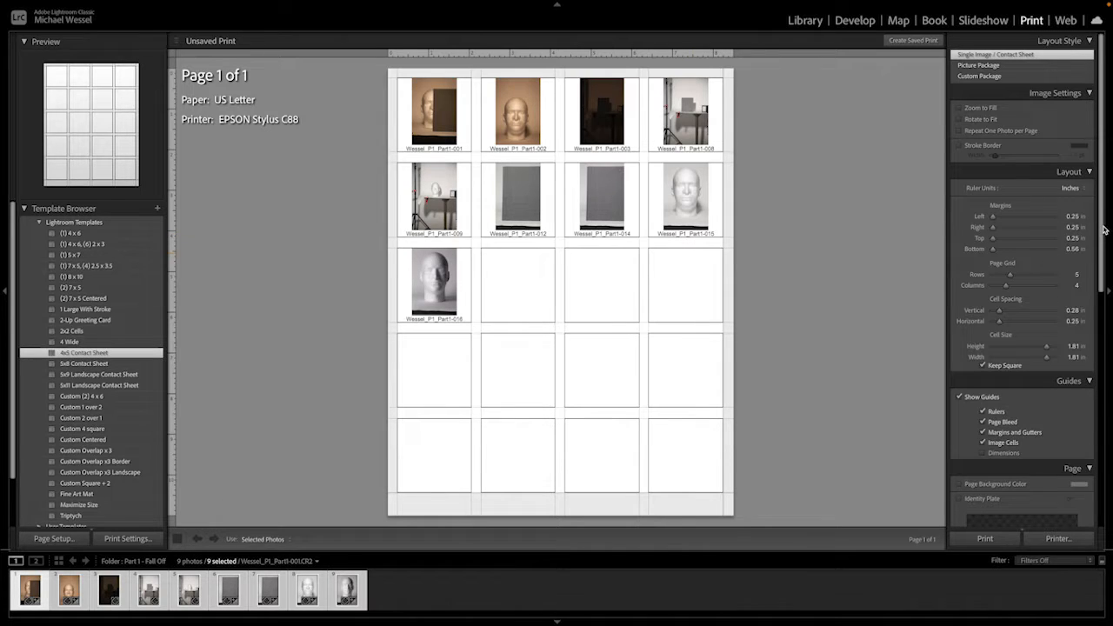
Keep Photo Info enabled on the contact sheet and set it to Filename.
scroll(1105, 241, "down", 1)
scroll(1104, 241, "down", 5)
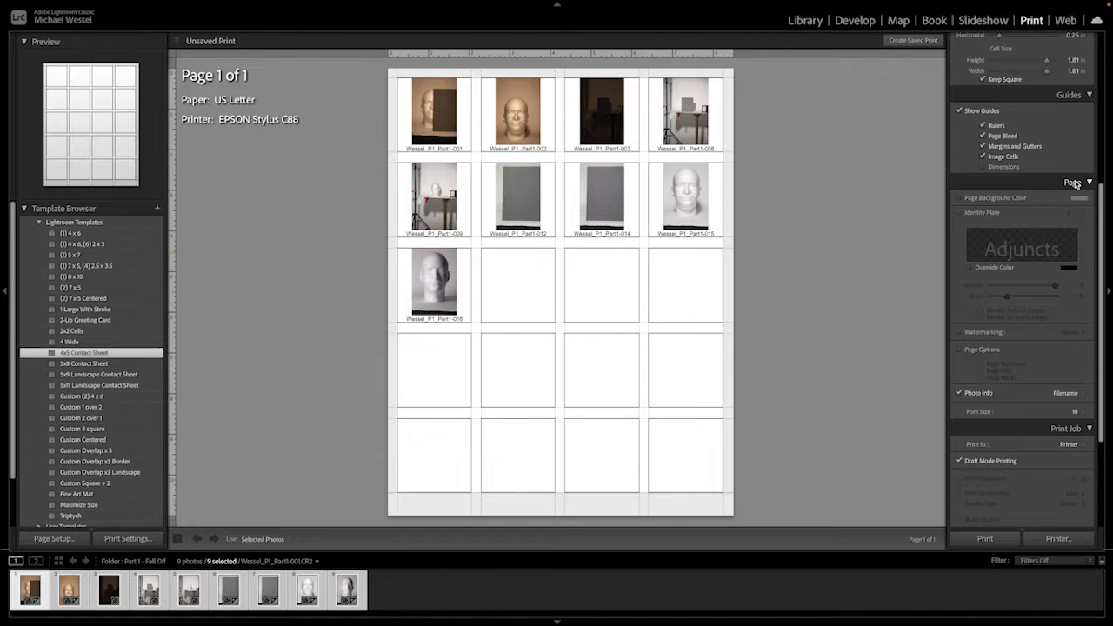
left_click(960, 393)
left_click(960, 393)
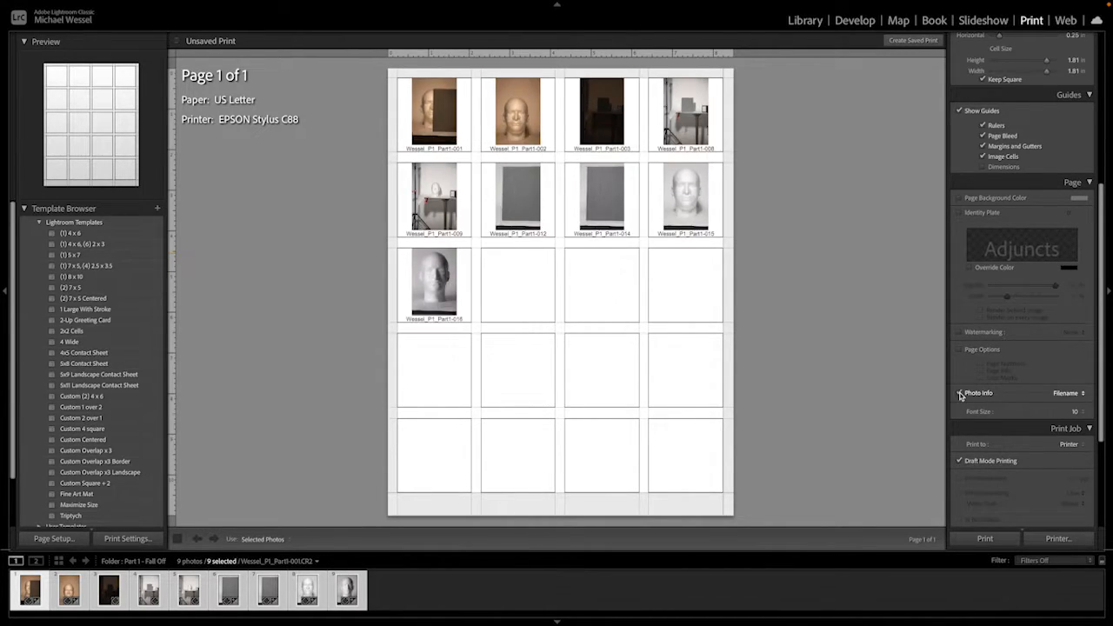
left_click(1073, 395)
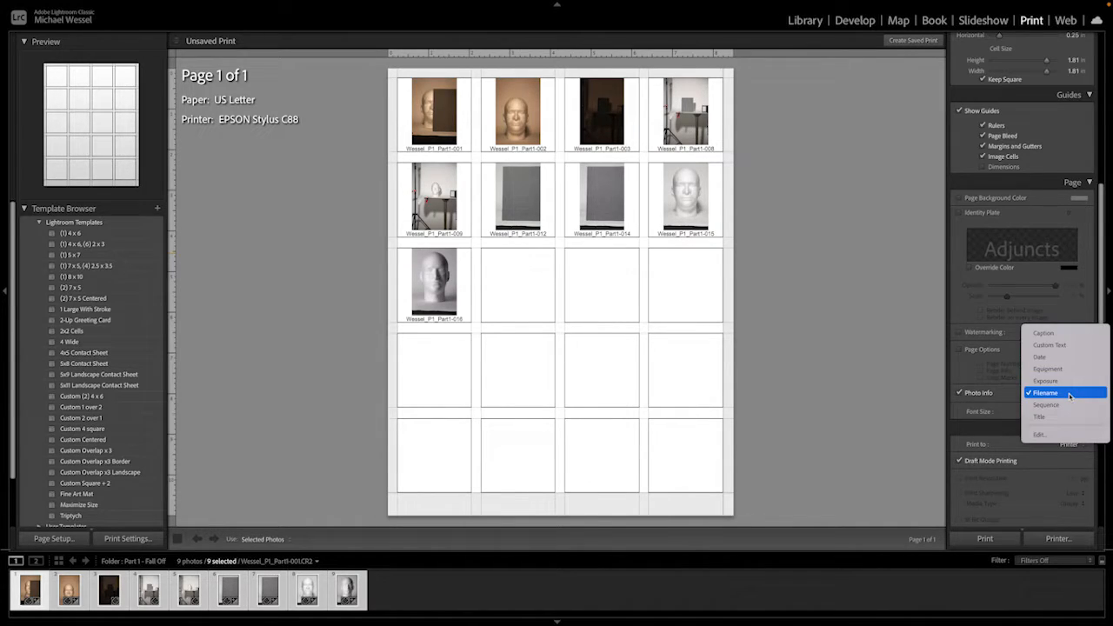
left_click(1068, 393)
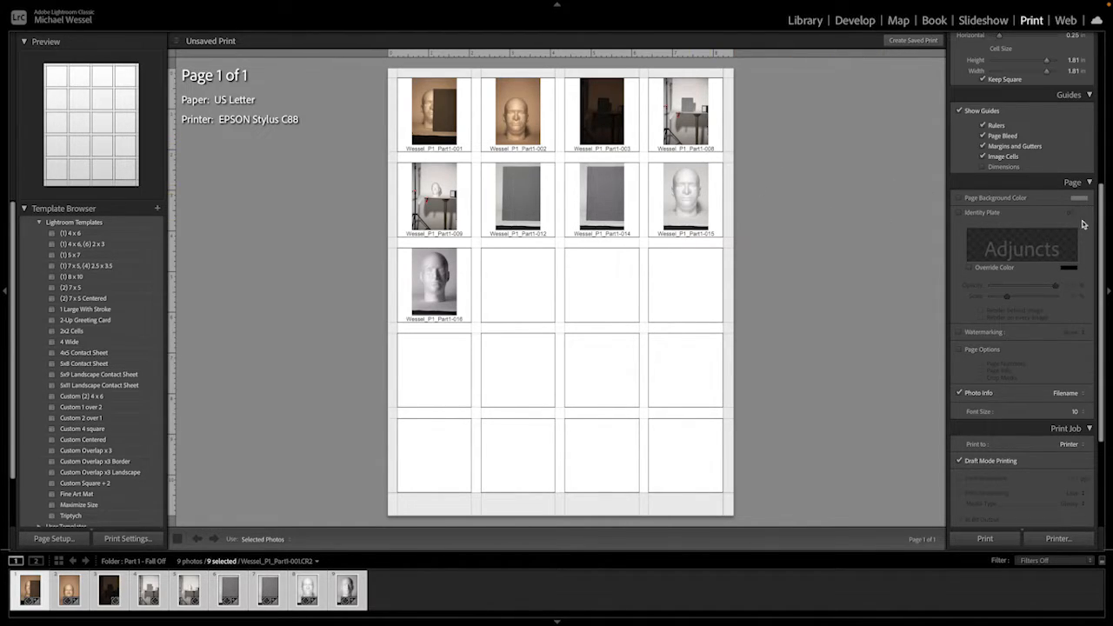
Set the print job to output a JPEG File with a JPEG quality of 60.
left_click_drag(1103, 219, 1108, 355)
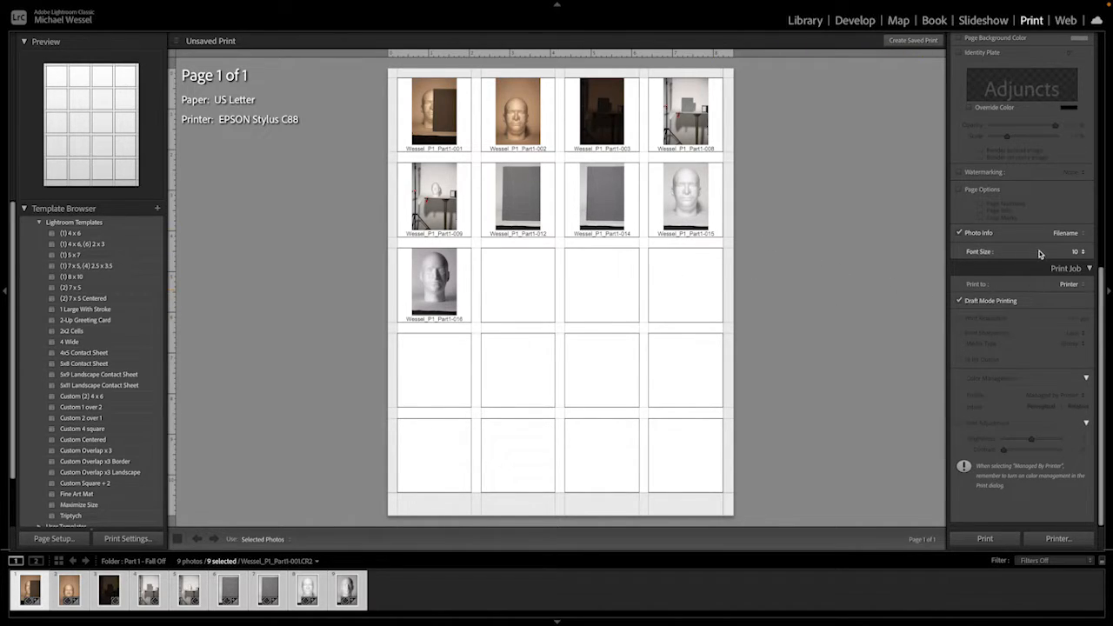
left_click(1071, 286)
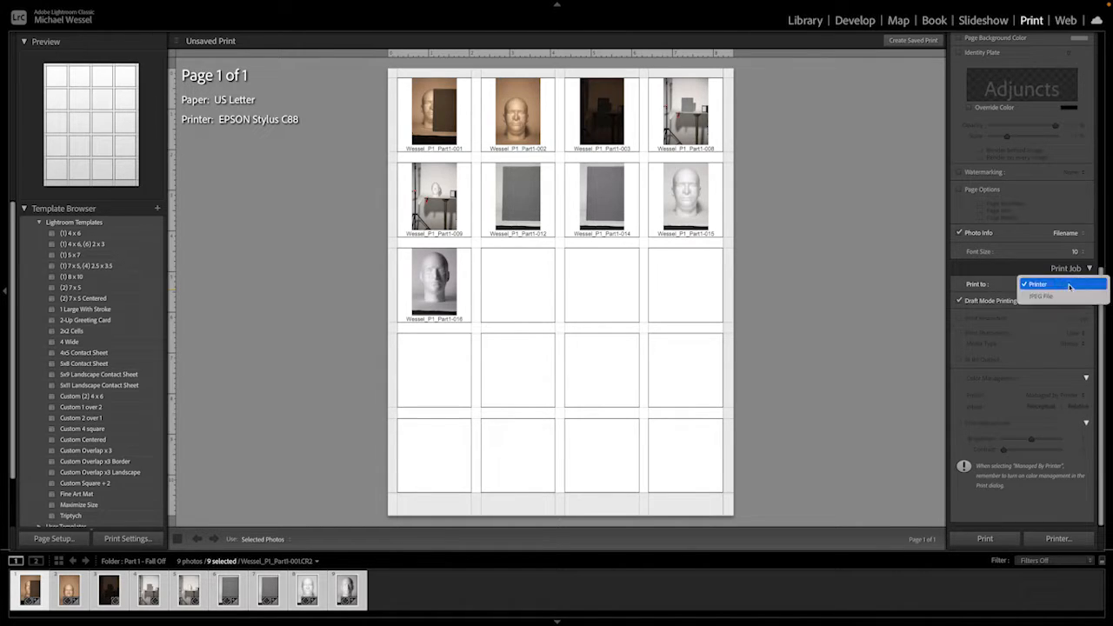
left_click(1041, 297)
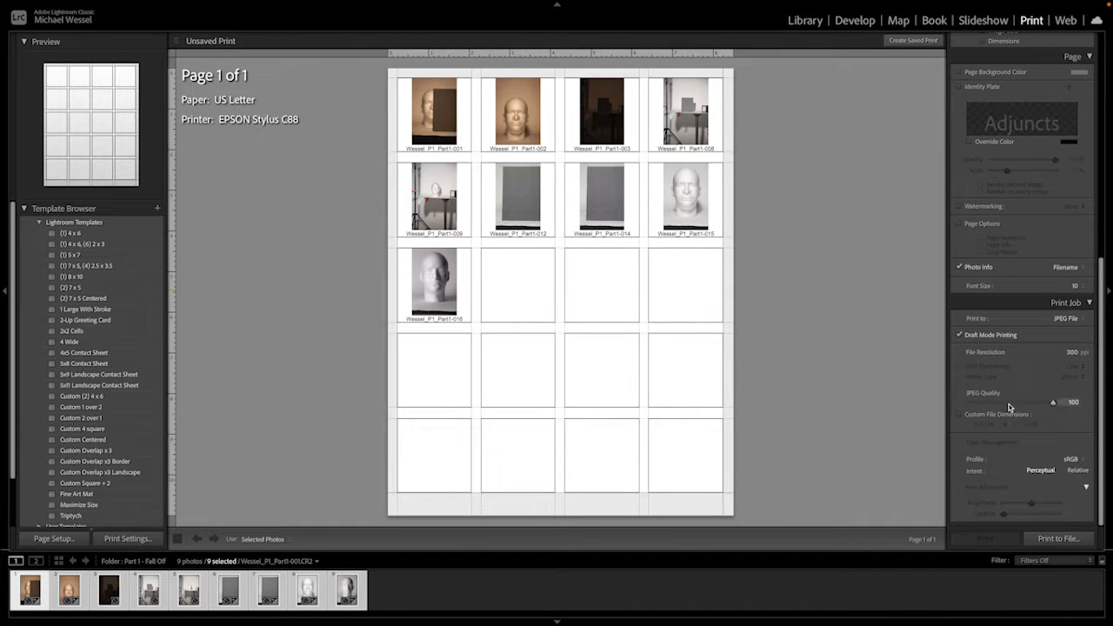
left_click_drag(1012, 406, 1018, 405)
left_click(1068, 403)
type("60")
key("Return")
Save the contact sheet into the Contact Sheets folder, naming it with the surname followed by "_P1_Part1 Contact Sheet".
left_click(1059, 540)
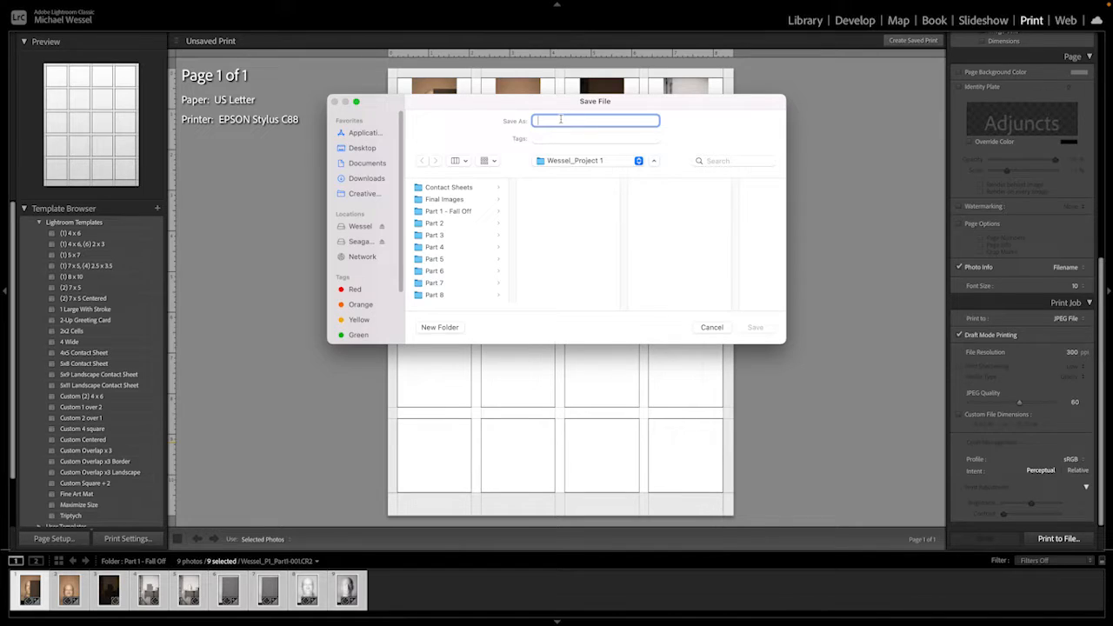
type("Wessel_P1_Part1 Contact Sheet")
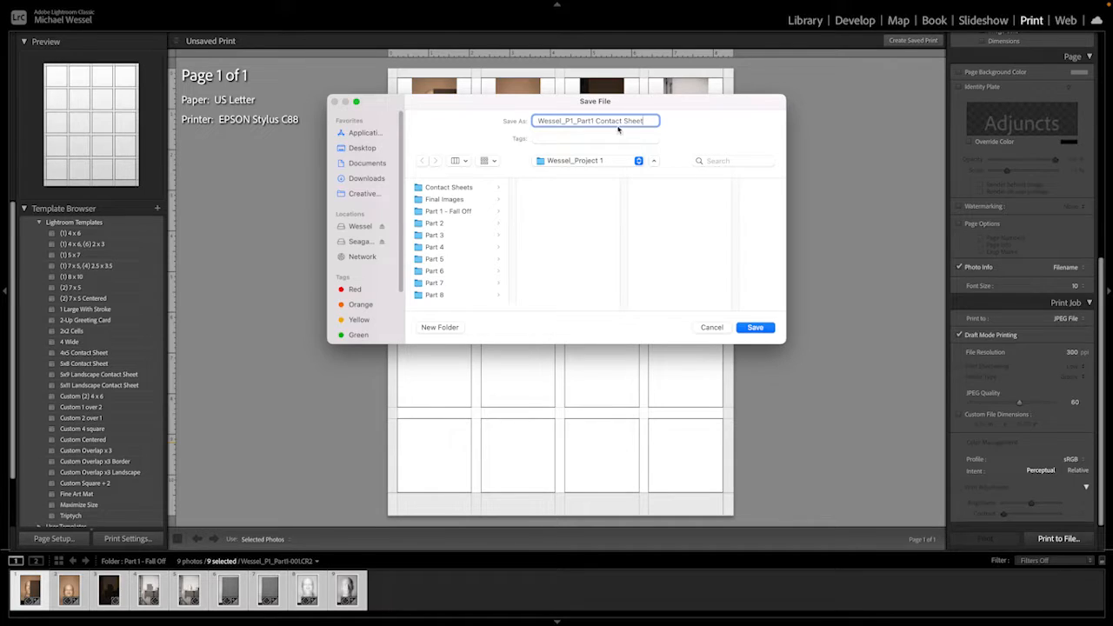
left_click(462, 190)
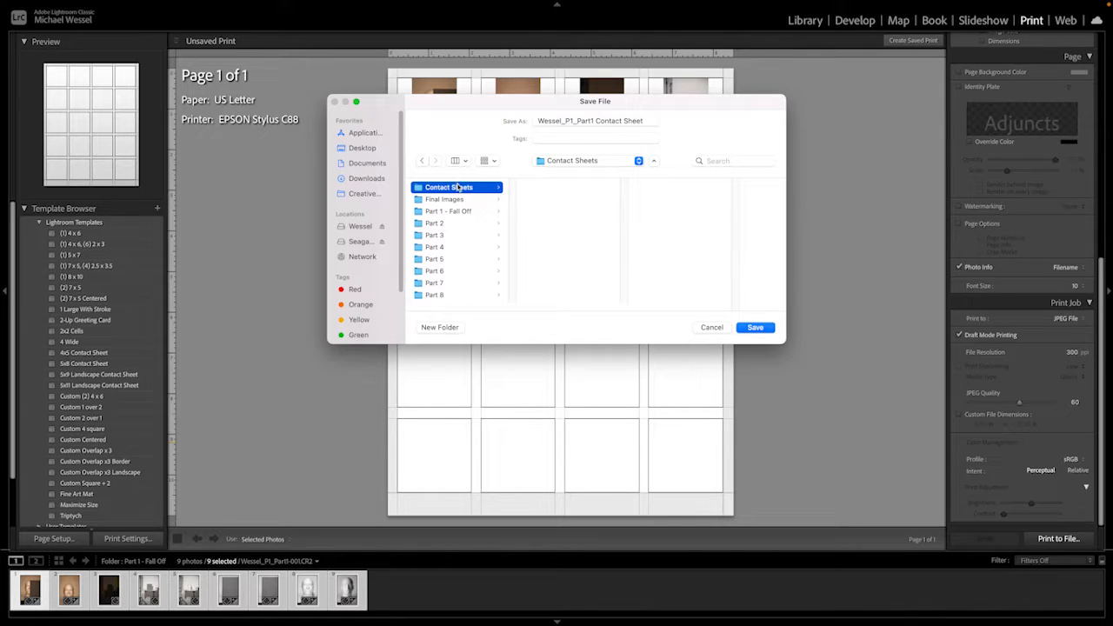
left_click(755, 328)
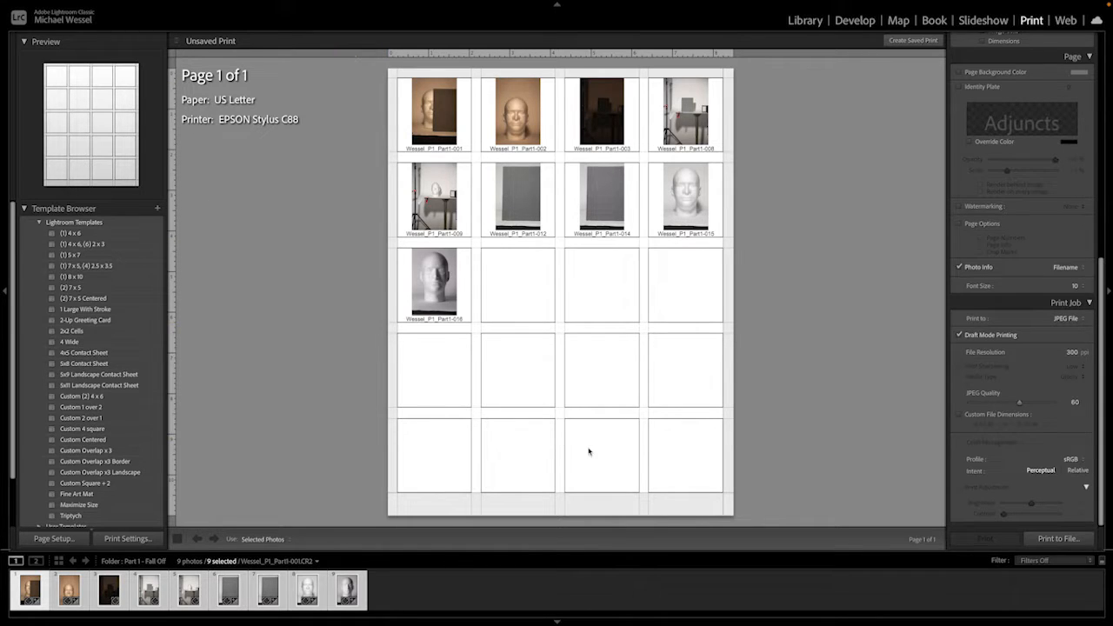
Switch to Finder and check the exported Part 1 contact sheet JPEG in the project's Contact Sheets folder inside VPCC.
mouse_move(50, 4)
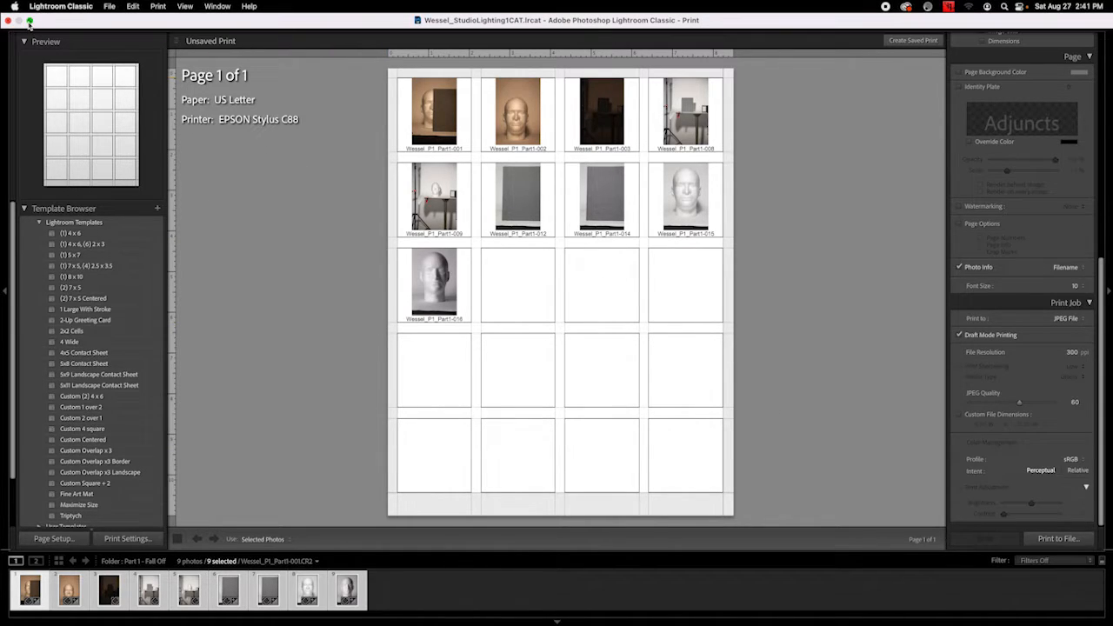
left_click(31, 21)
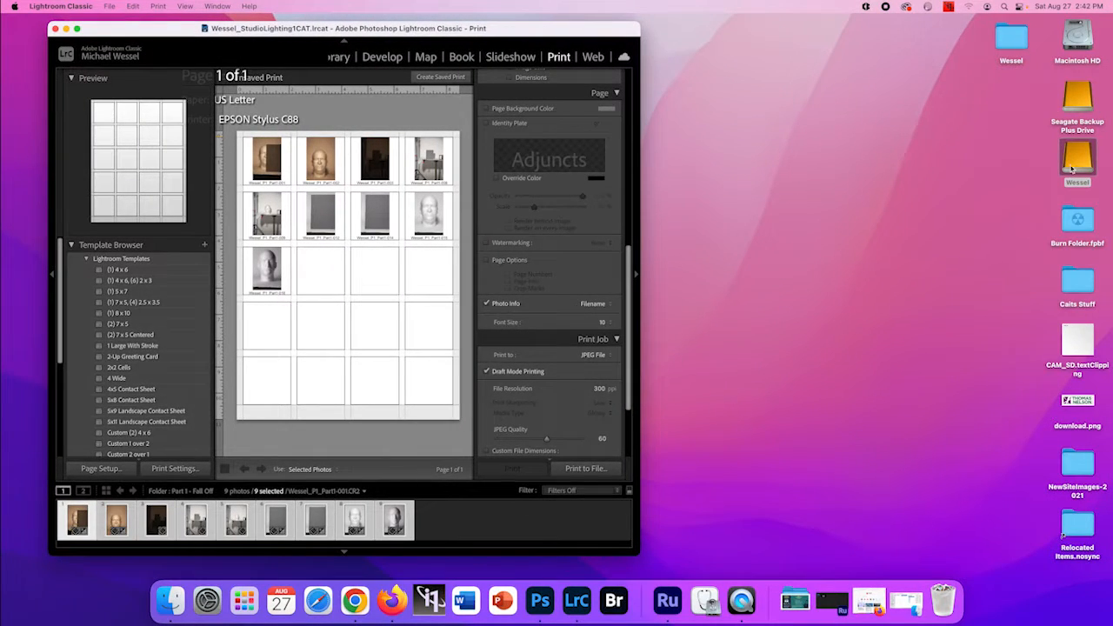
double_click(1083, 163)
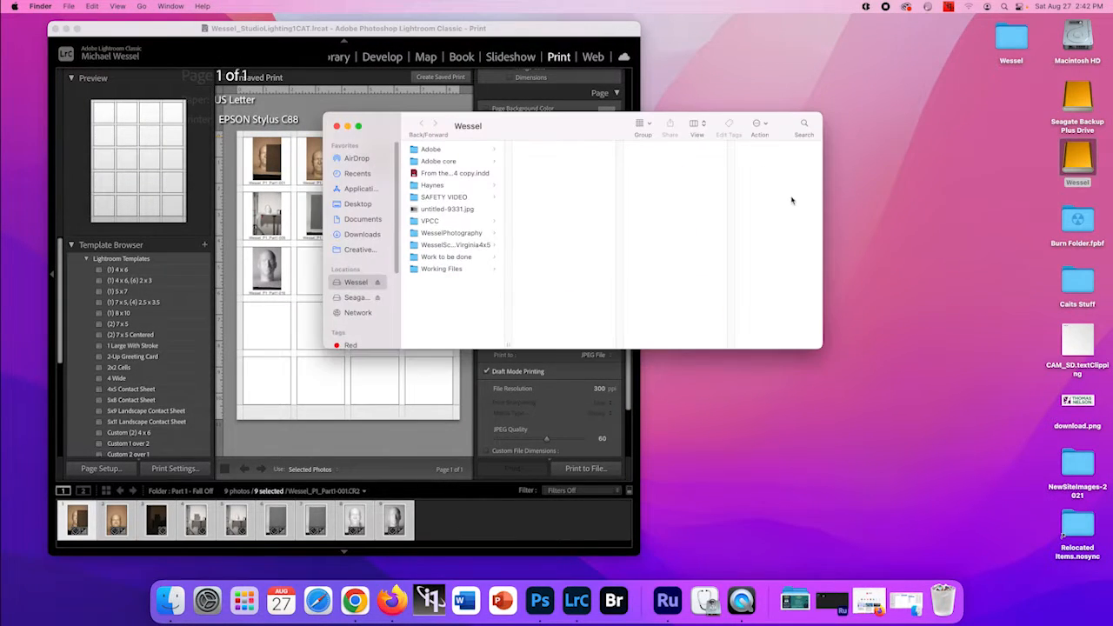
left_click(429, 221)
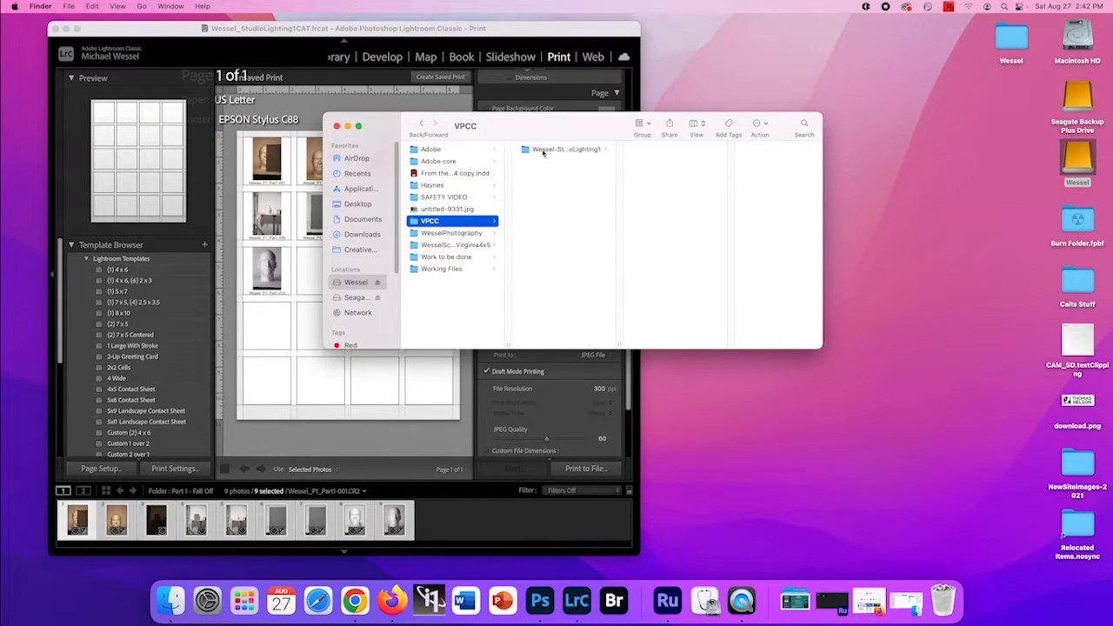
left_click(591, 151)
left_click(658, 152)
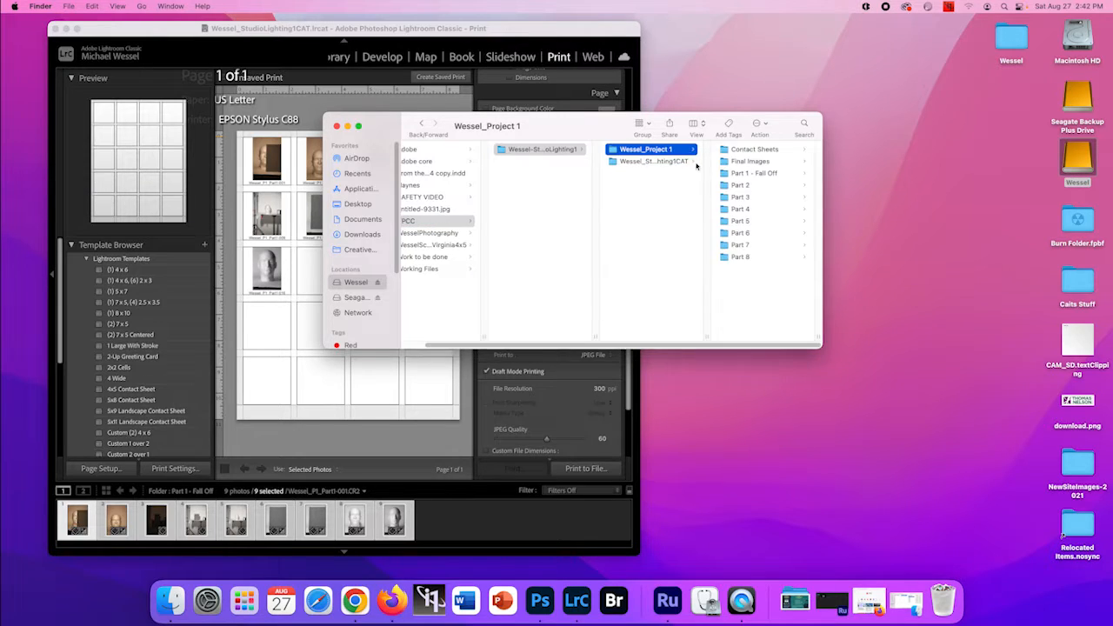
left_click(751, 150)
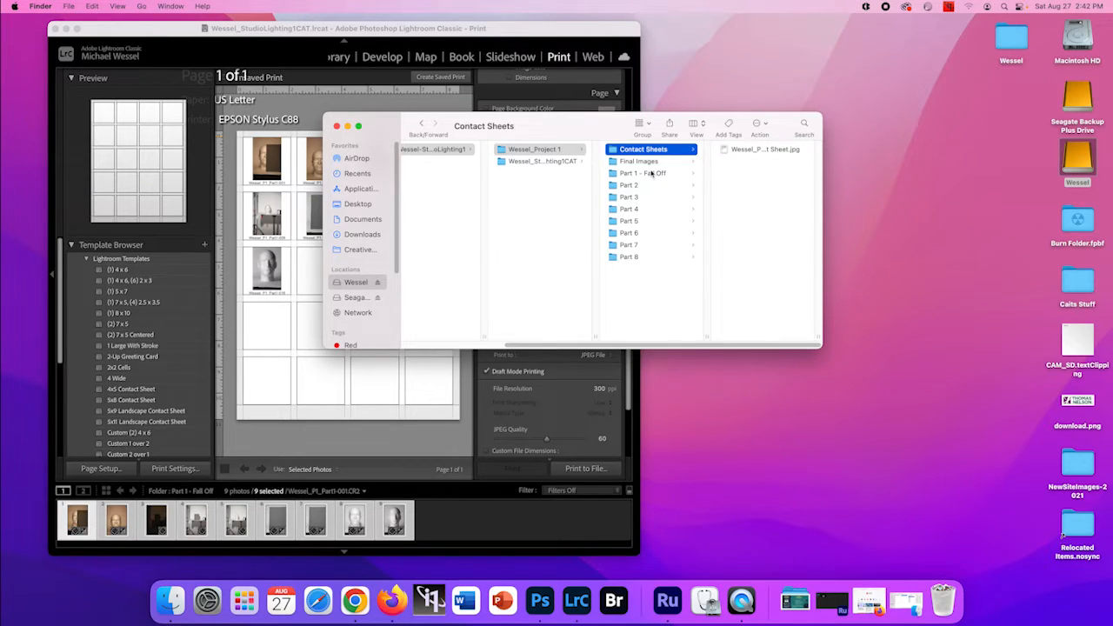
left_click(744, 150)
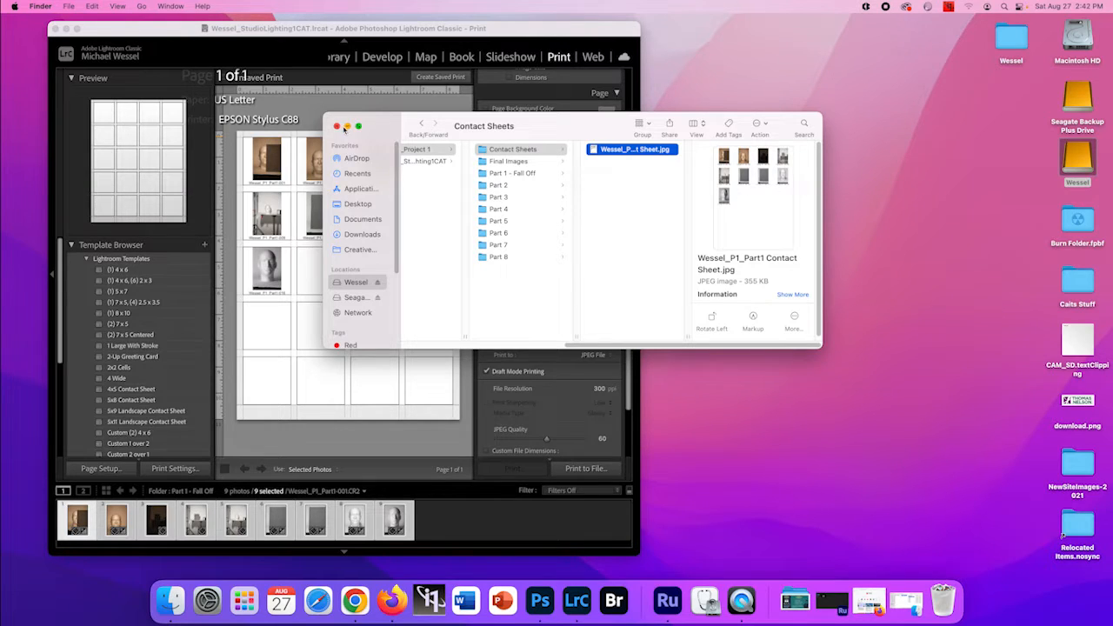
left_click(337, 126)
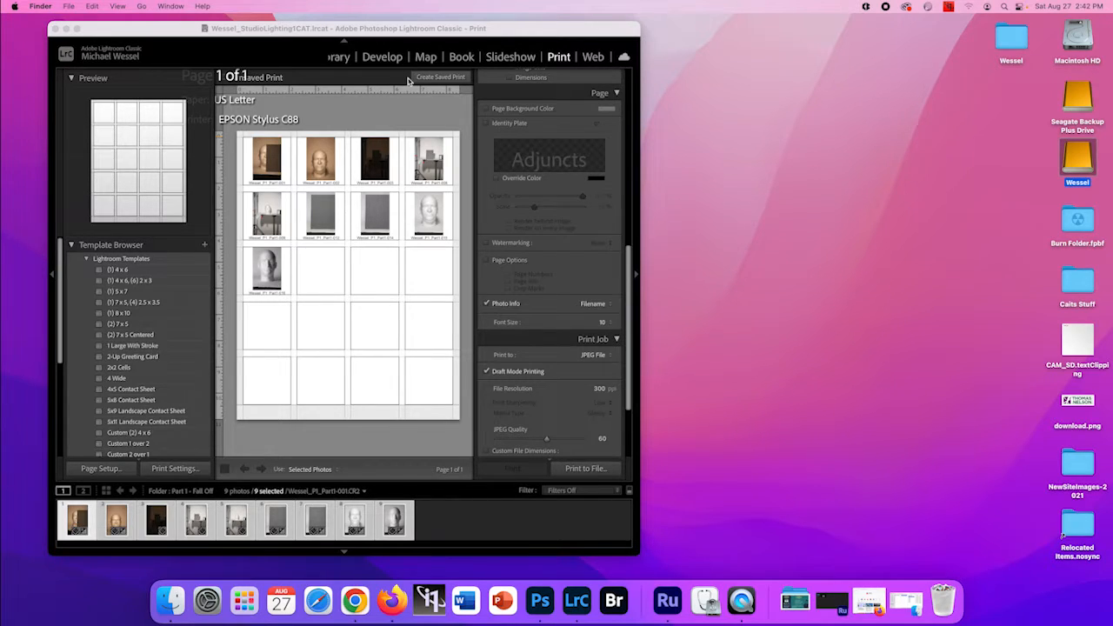
Lay out all photos from the Part 2 folder on the contact sheet in Lightroom Classic's Print module.
left_click(338, 57)
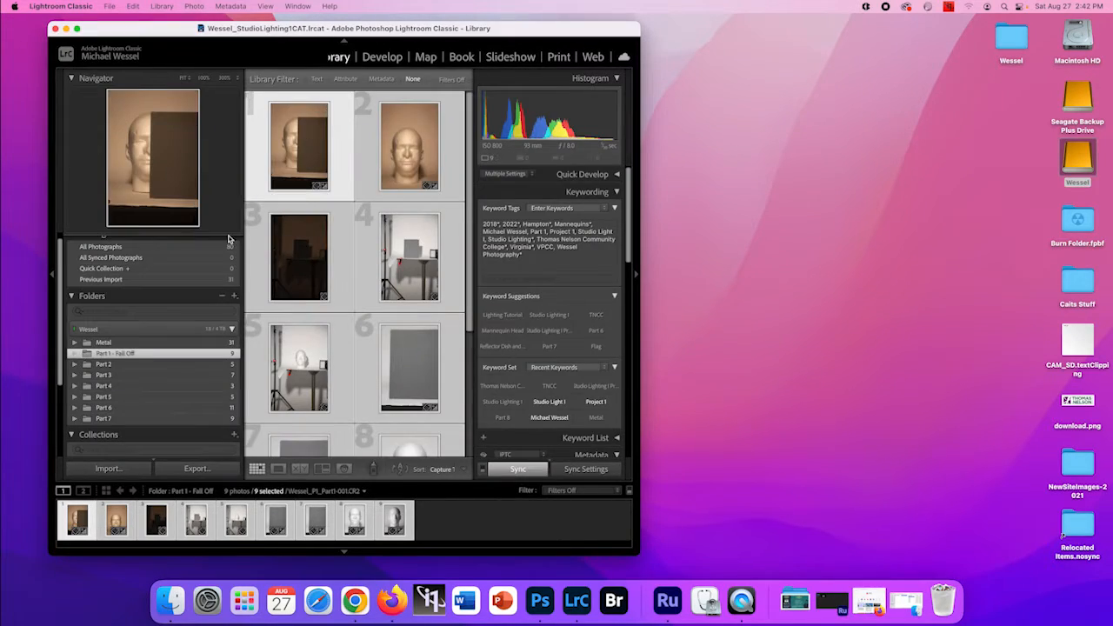
left_click(108, 364)
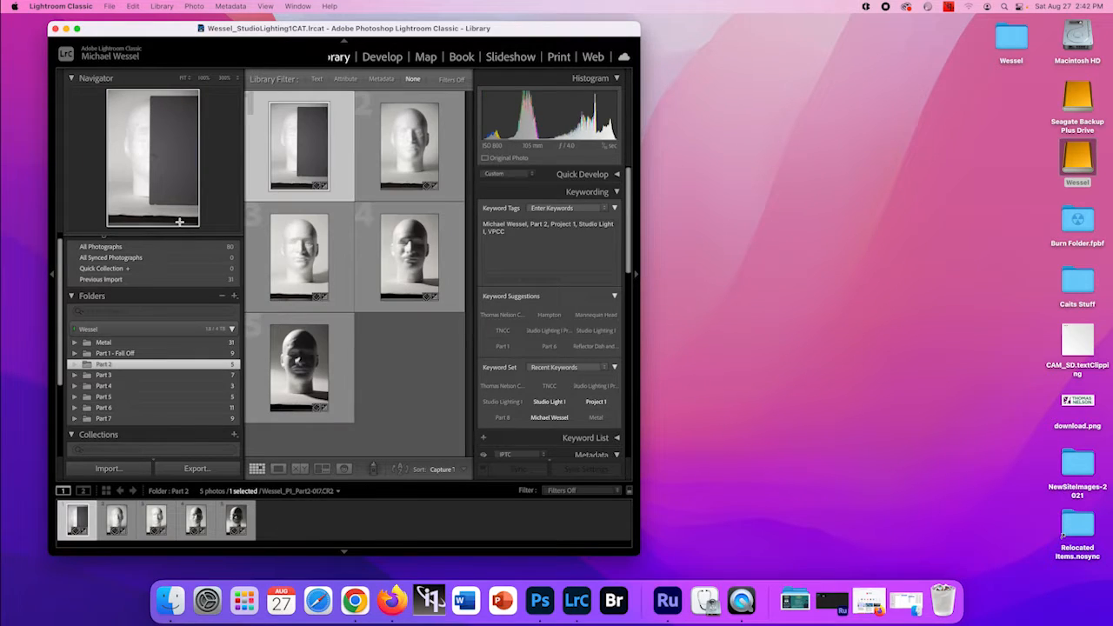
key("super+a")
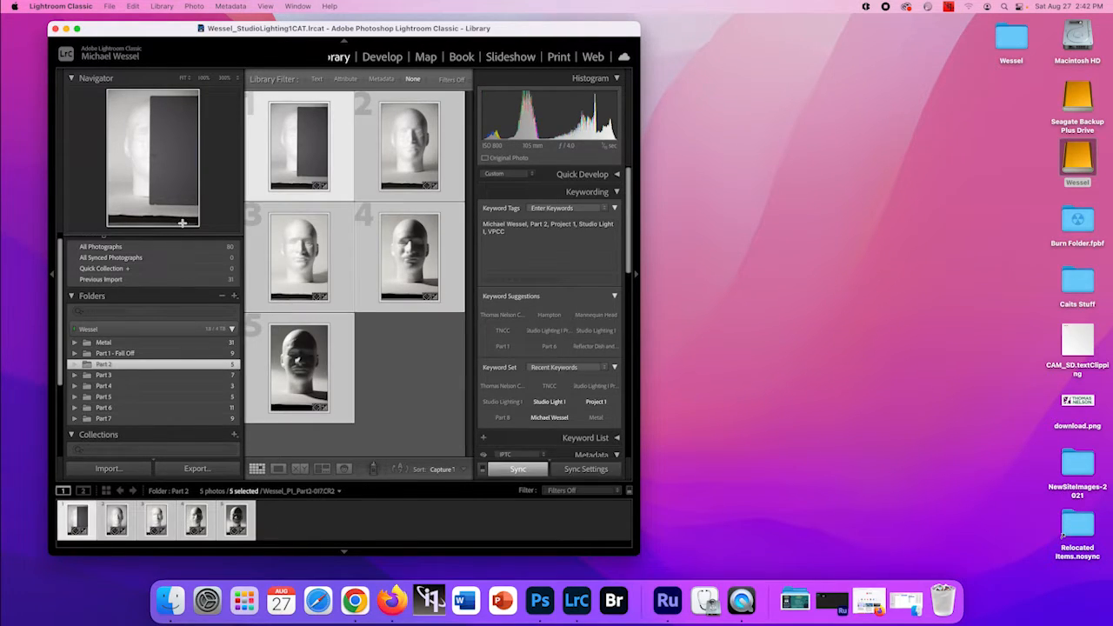
left_click(559, 56)
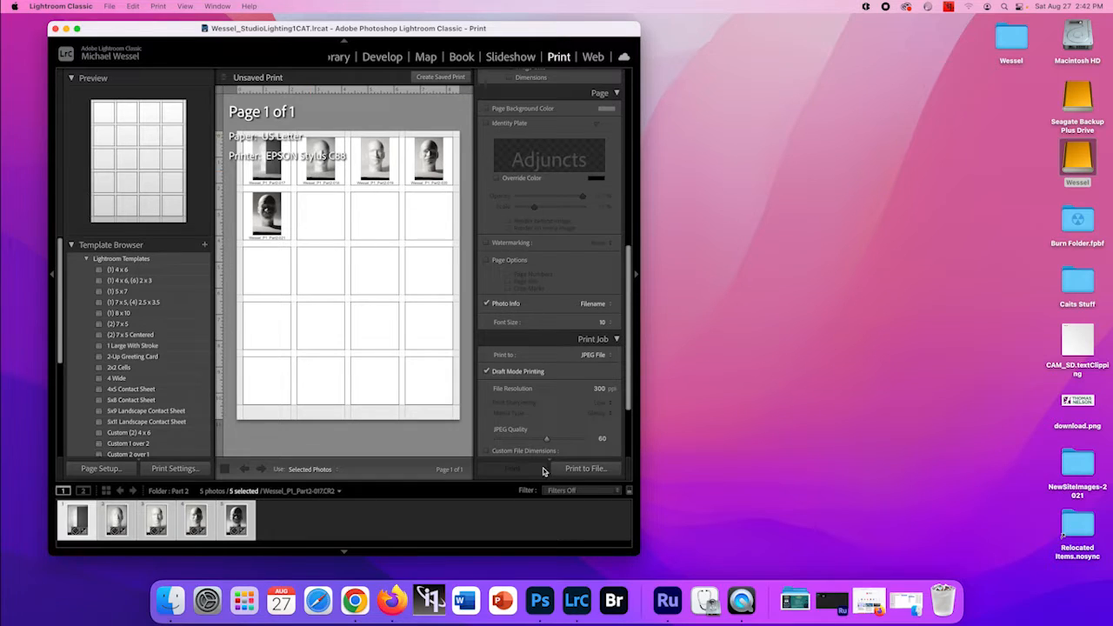
Save the Part 2 contact sheet into the Contact Sheets folder, naming it with the surname followed by "_P1_Part2 Contact Sheet".
left_click(574, 469)
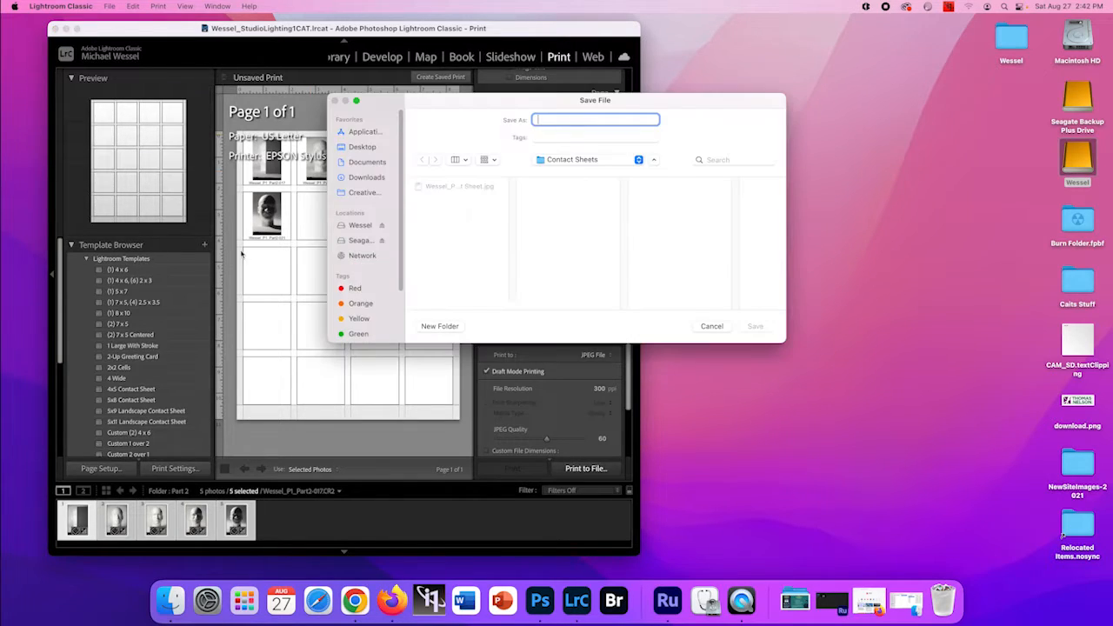
left_click(460, 186)
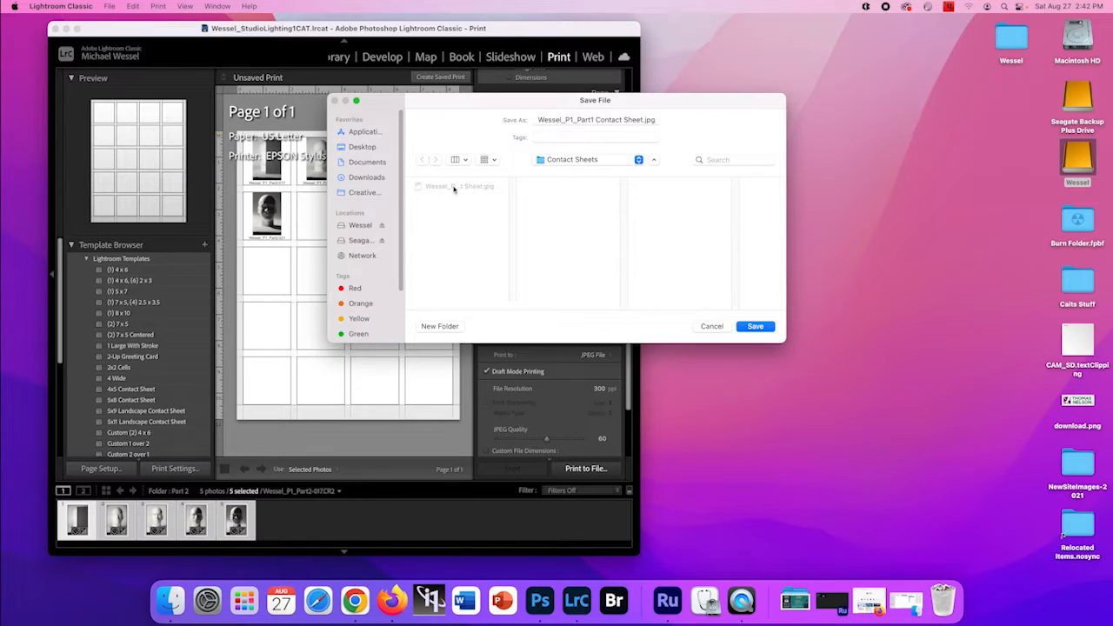
left_click(594, 120)
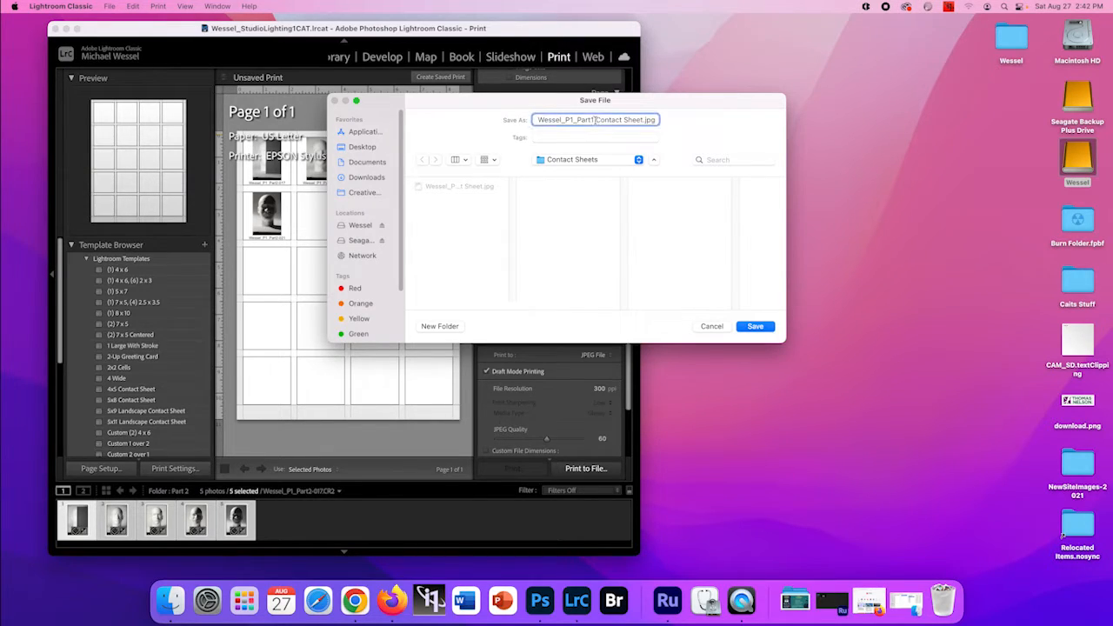
left_click(594, 120)
key("BackSpace")
key("BackSpace")
type("2")
left_click(756, 327)
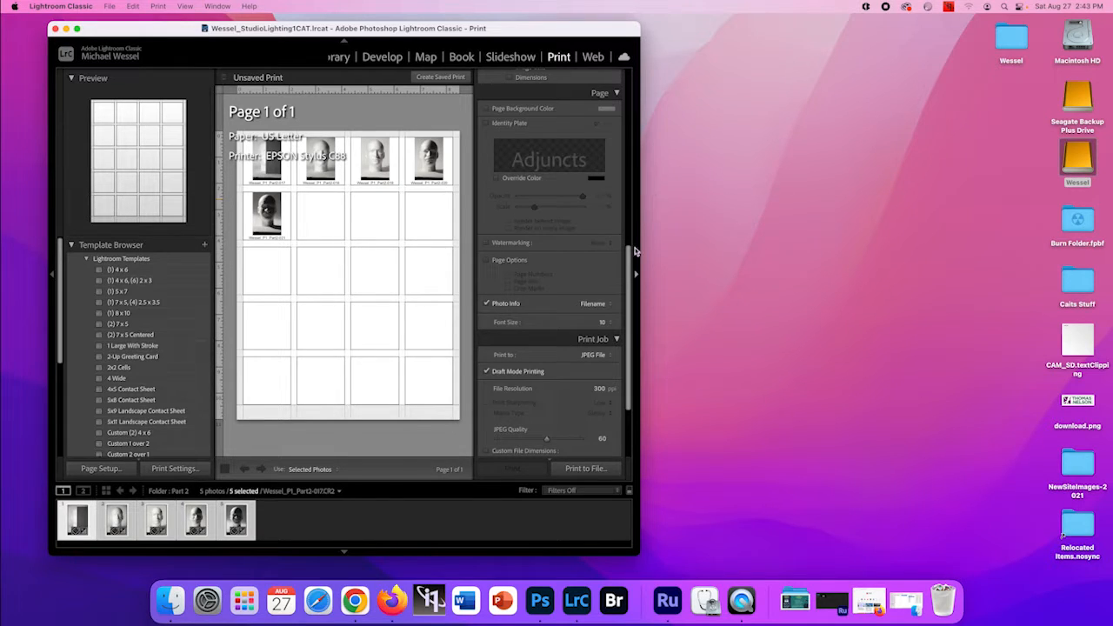
Lay out all photos from the Metal folder on the contact sheet and review both print pages.
left_click(339, 57)
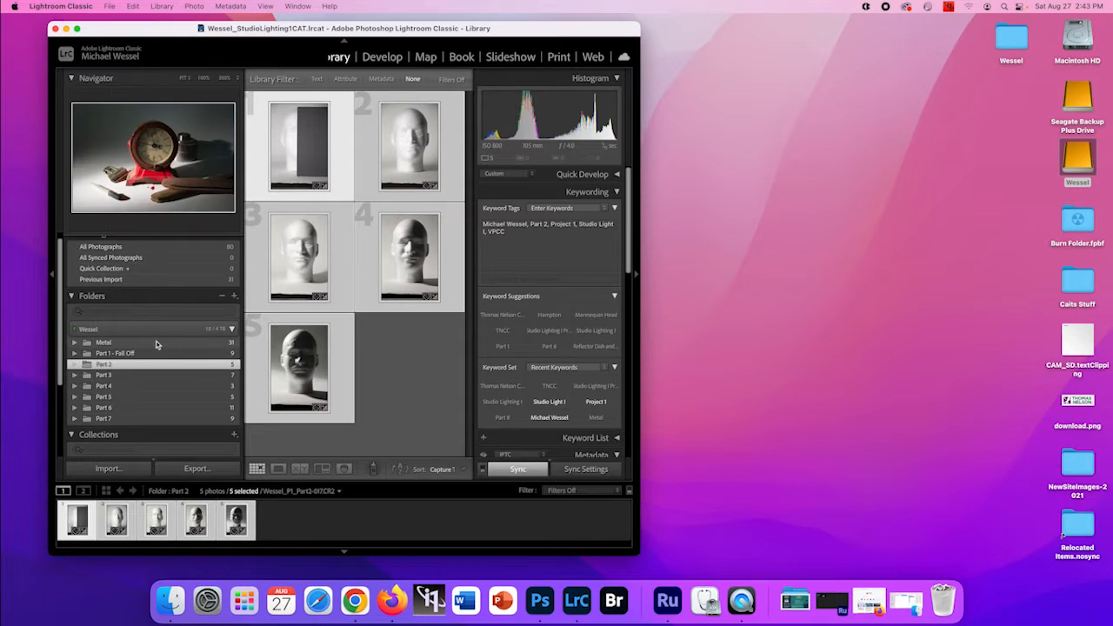
left_click(154, 343)
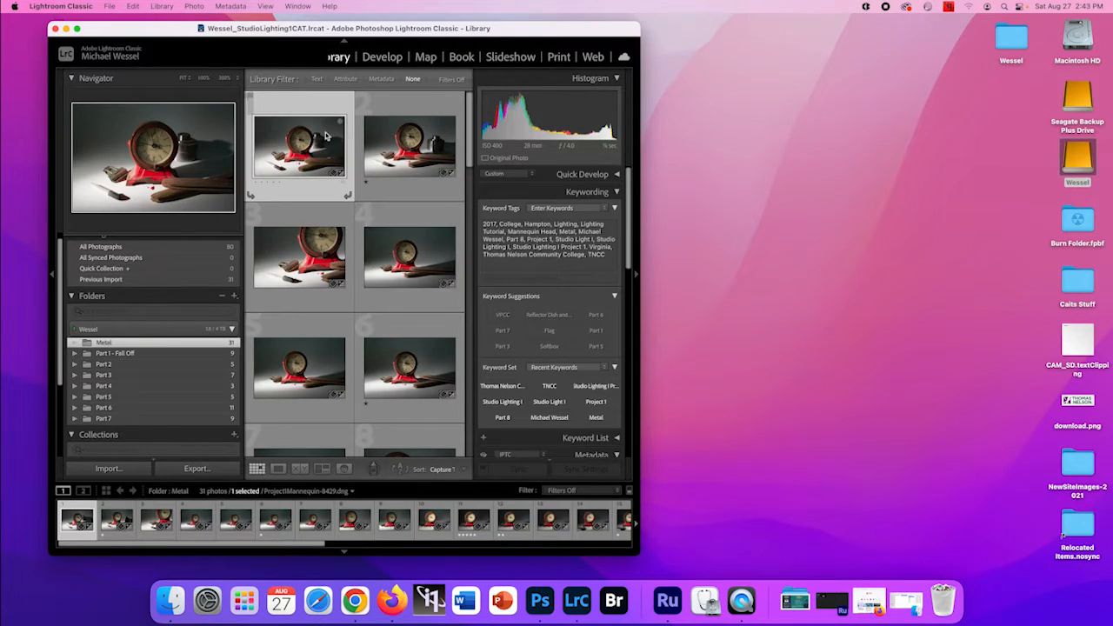
key("super+a")
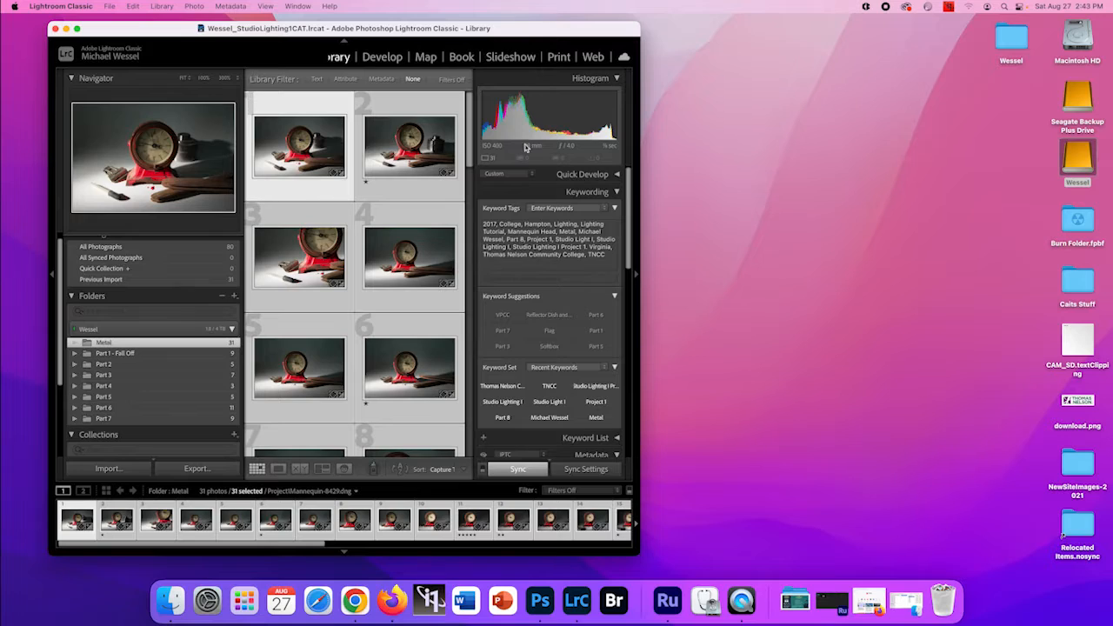
left_click(567, 61)
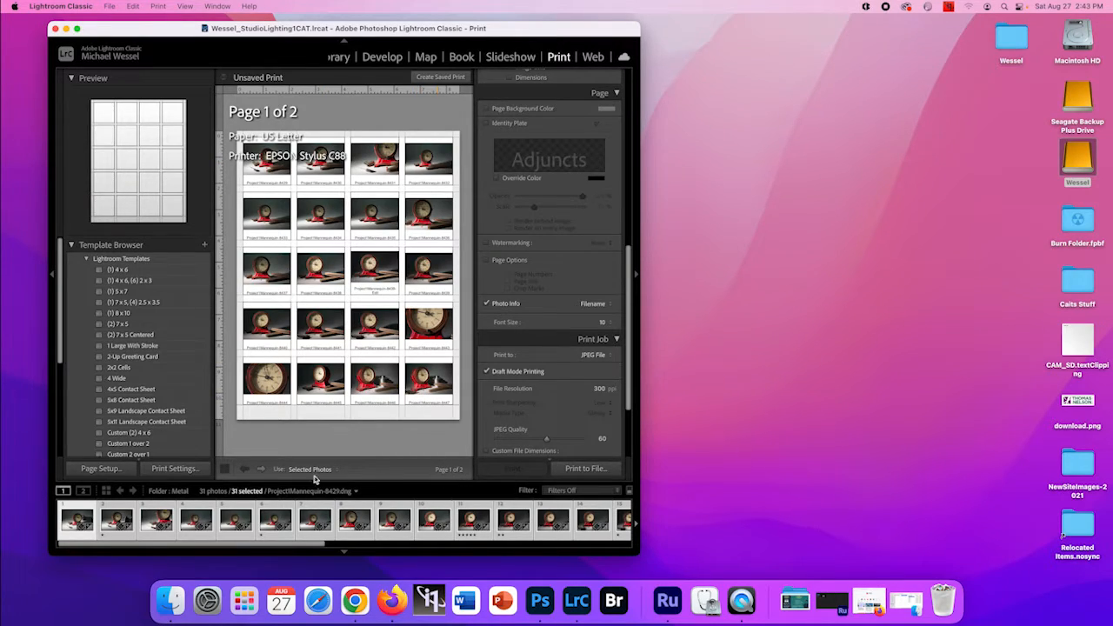
left_click(262, 470)
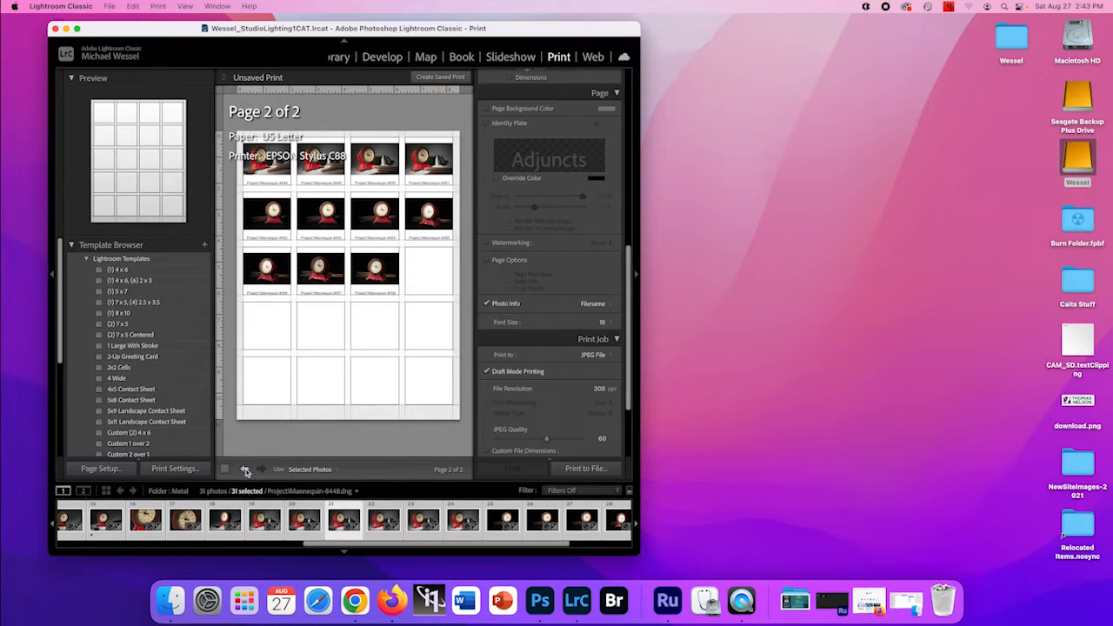
left_click(245, 469)
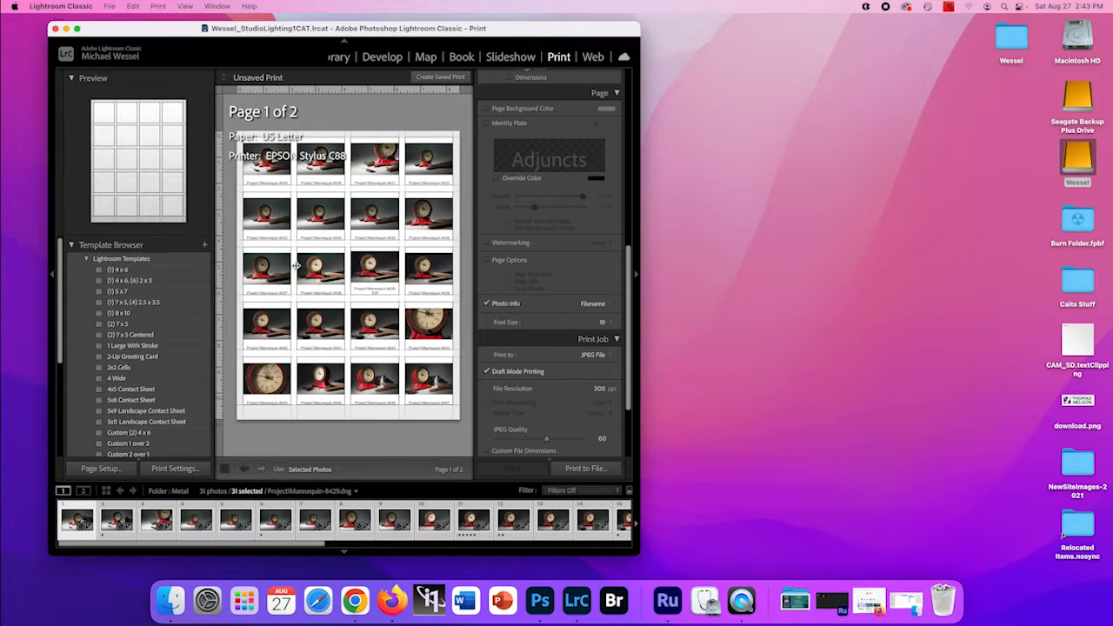
Save the Metal contact sheets into the Contact Sheets folder, naming them with the surname followed by "_P1_Part8-Metal-Contact Sheet".
left_click(593, 470)
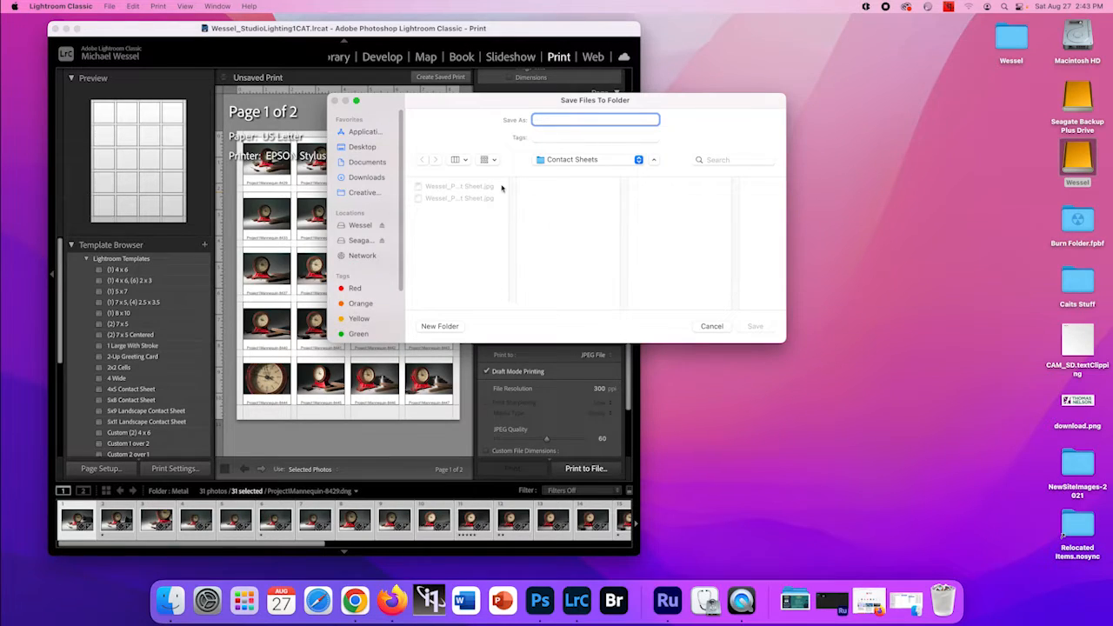
left_click(462, 199)
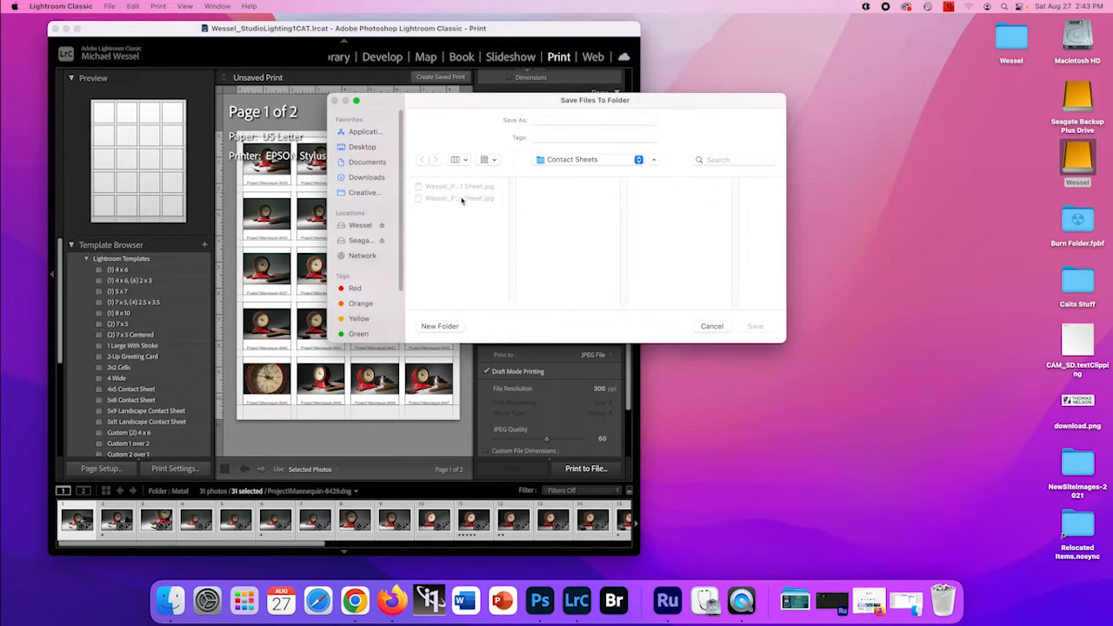
left_click(602, 120)
left_click(581, 120)
left_click(595, 122)
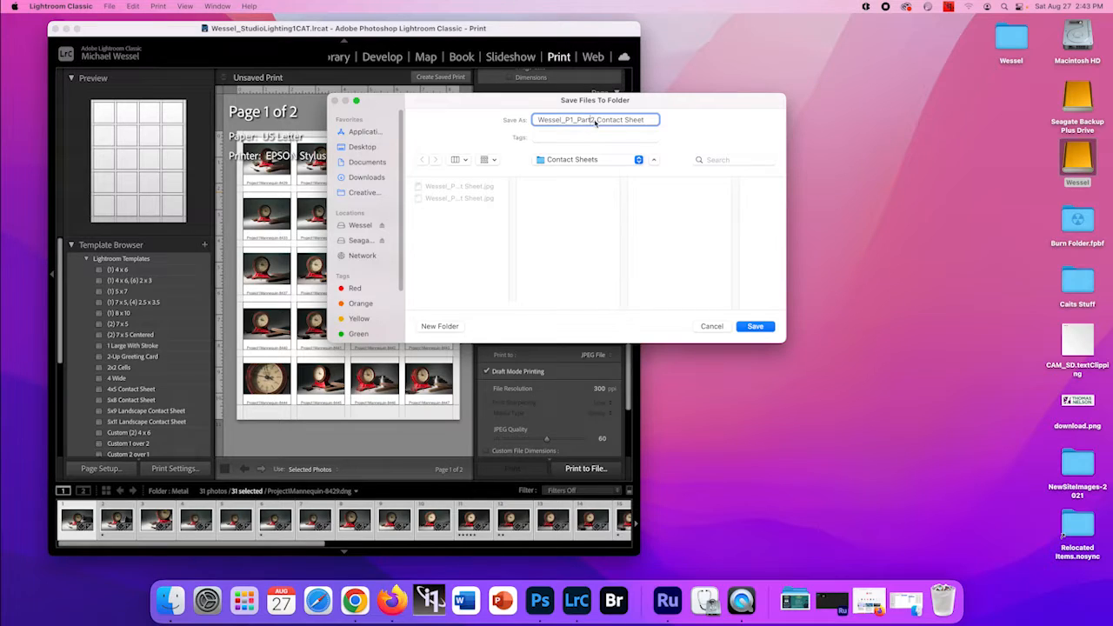
key("BackSpace")
type("5")
type("-")
type("Metal")
type("-")
key("Delete")
left_click(755, 327)
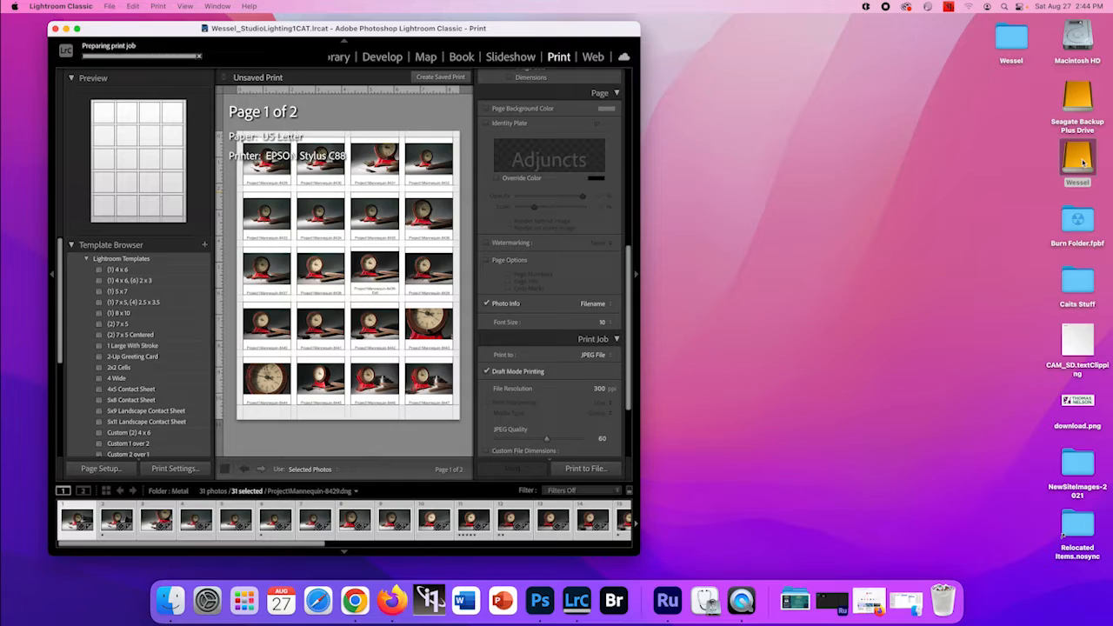
Switch to Finder and check the exported Part8-Metal contact sheet files in the project's Contact Sheets folder.
double_click(1079, 163)
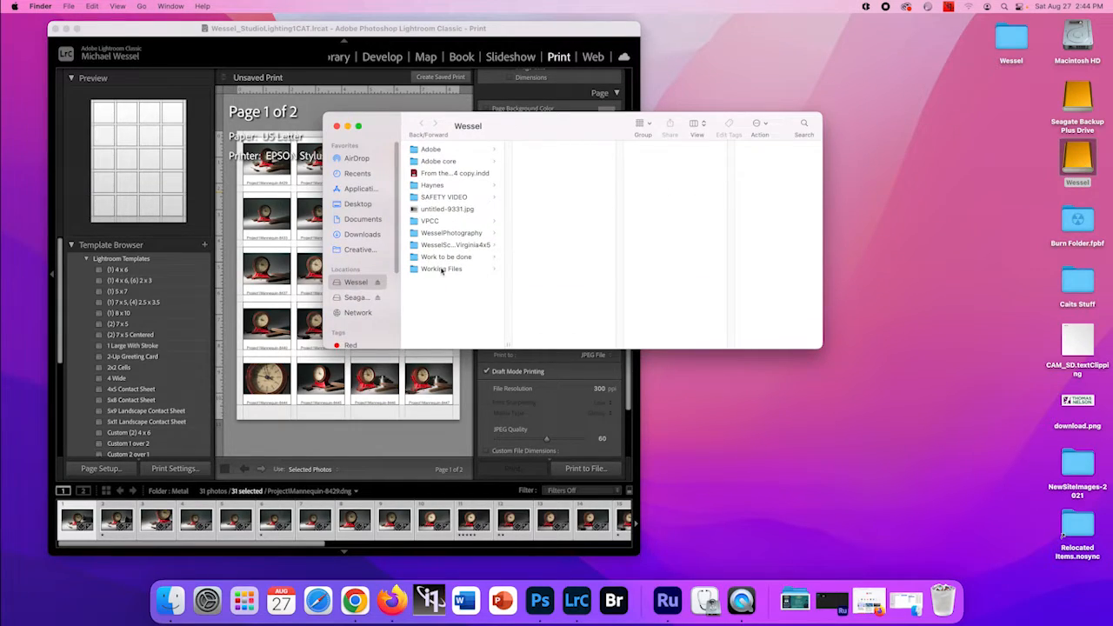
left_click(437, 223)
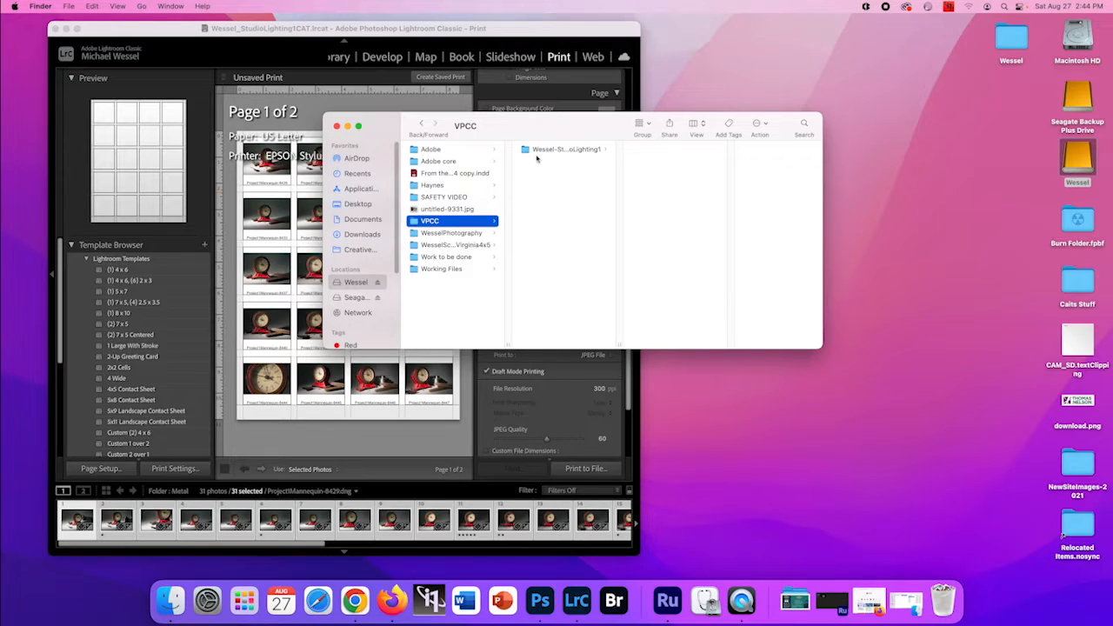
left_click(534, 149)
left_click(676, 150)
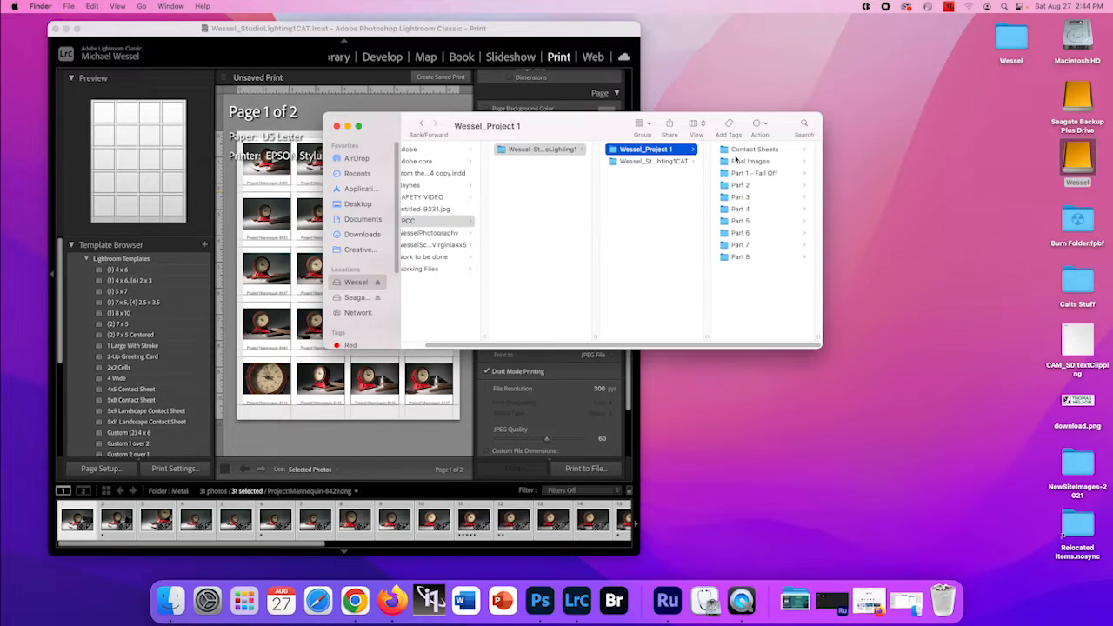
left_click(753, 150)
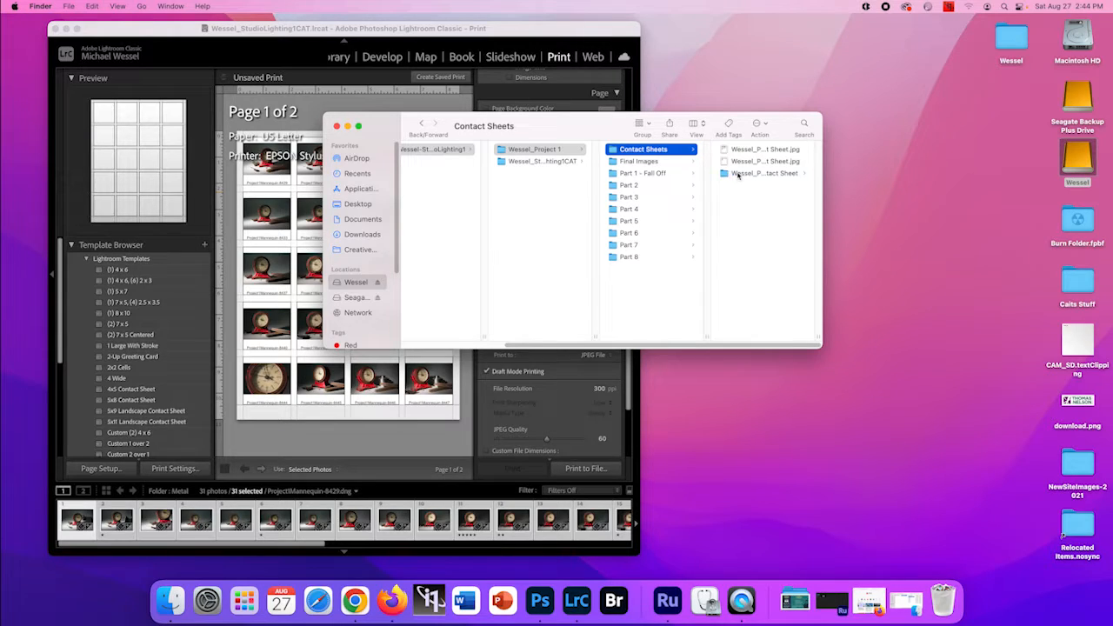
left_click(738, 175)
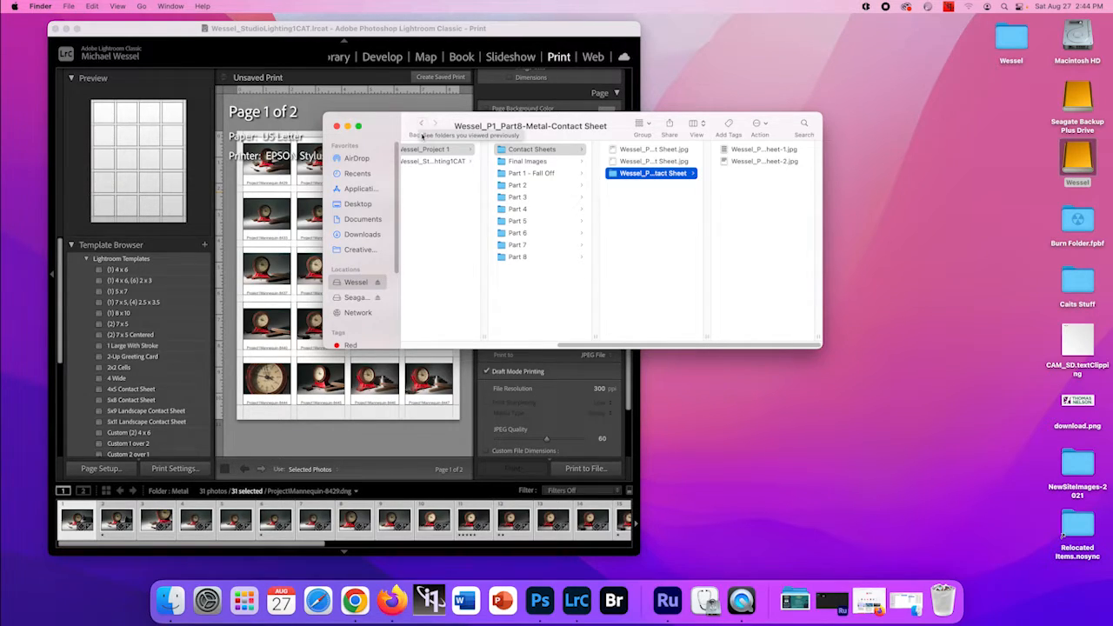
left_click(337, 127)
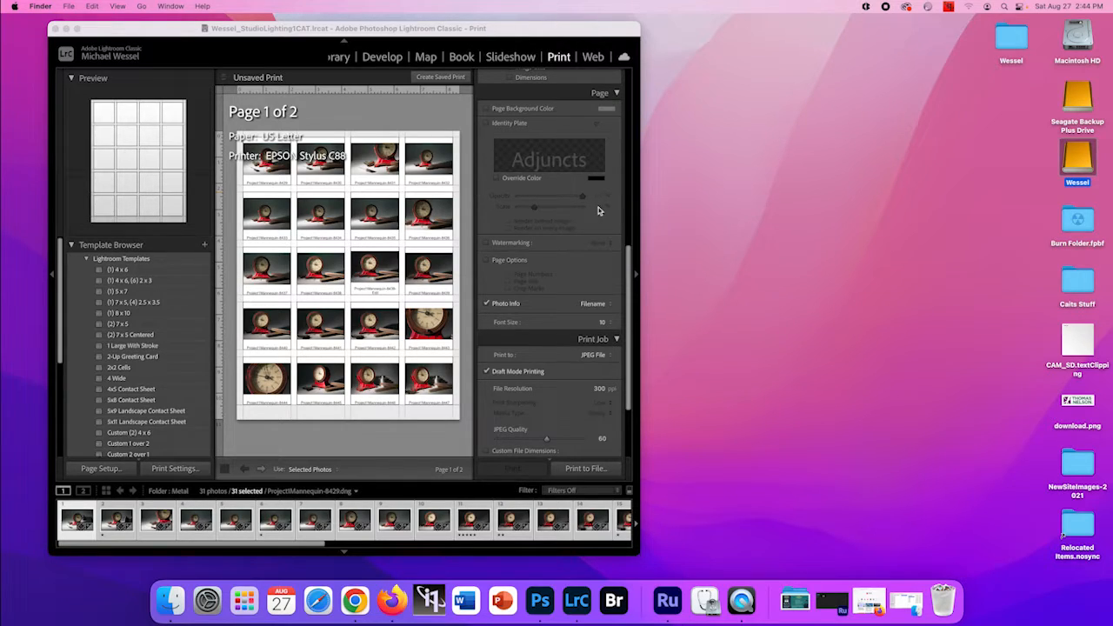
Return to the Metal folder's photos in Lightroom Classic's Library and make the five-star clock photo the active one.
left_click(342, 58)
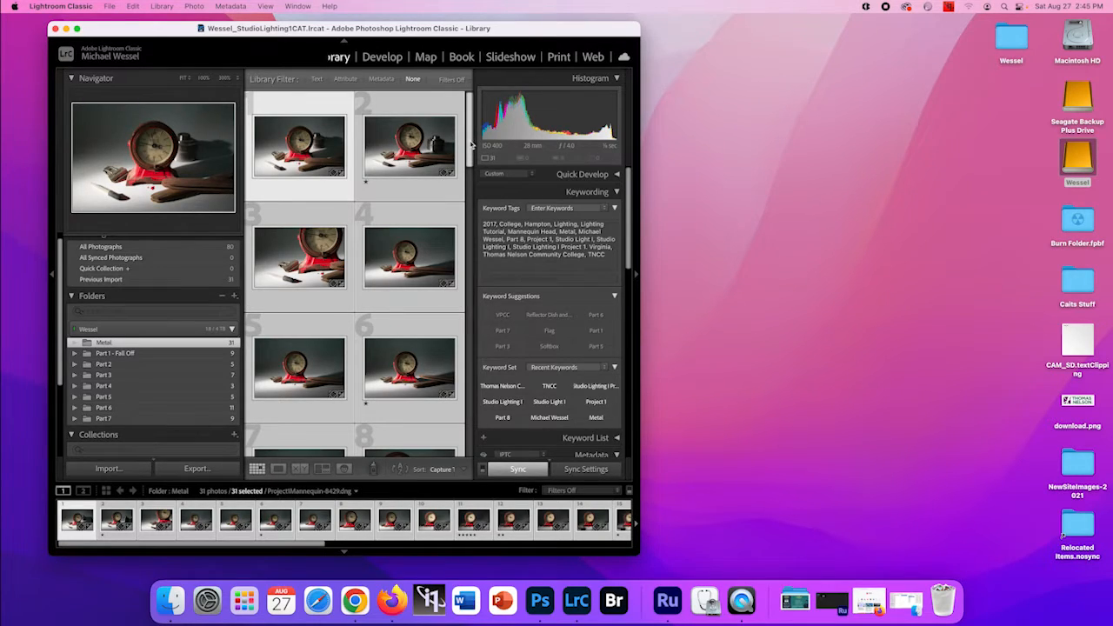
left_click_drag(471, 140, 480, 246)
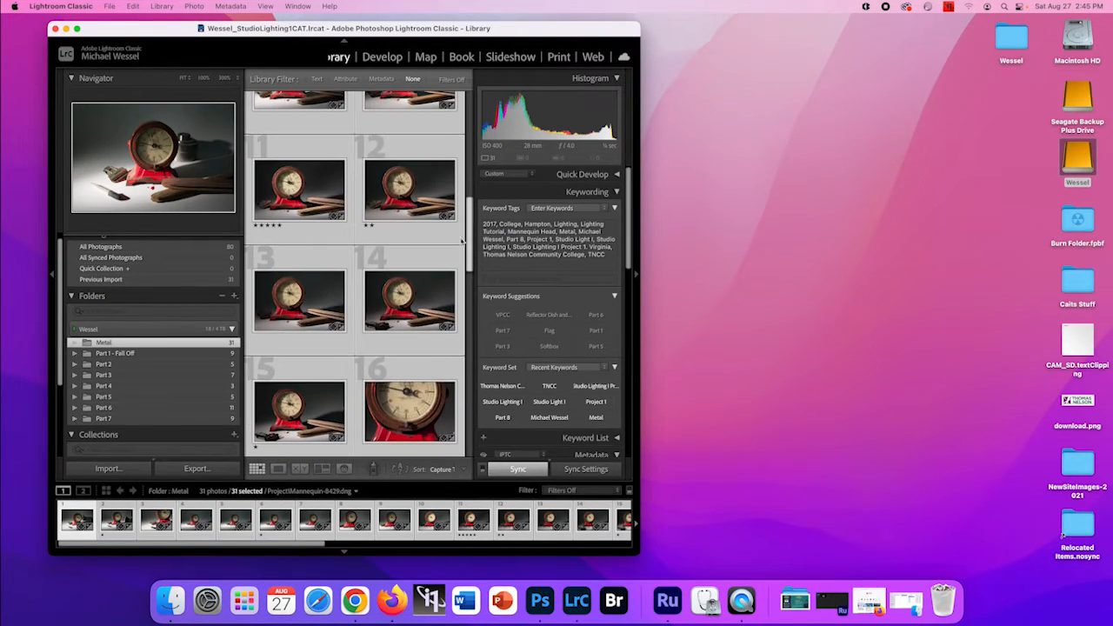
left_click(299, 195)
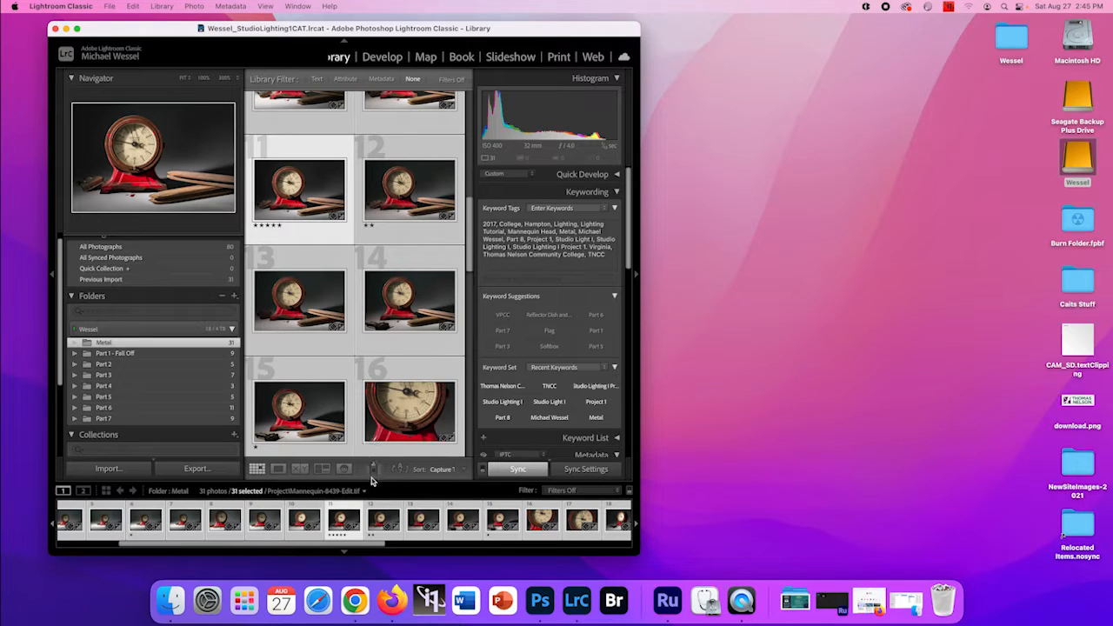
Expand the Lightroom Classic window to full screen and select only the five-star clock photo.
left_click(76, 29)
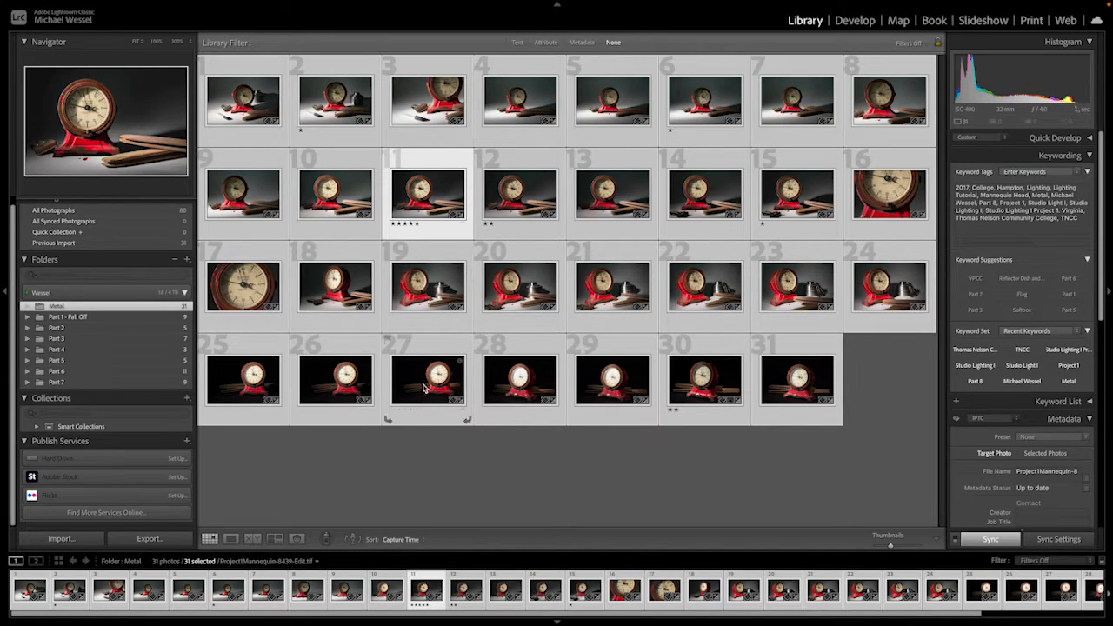
left_click(443, 460)
left_click(424, 199)
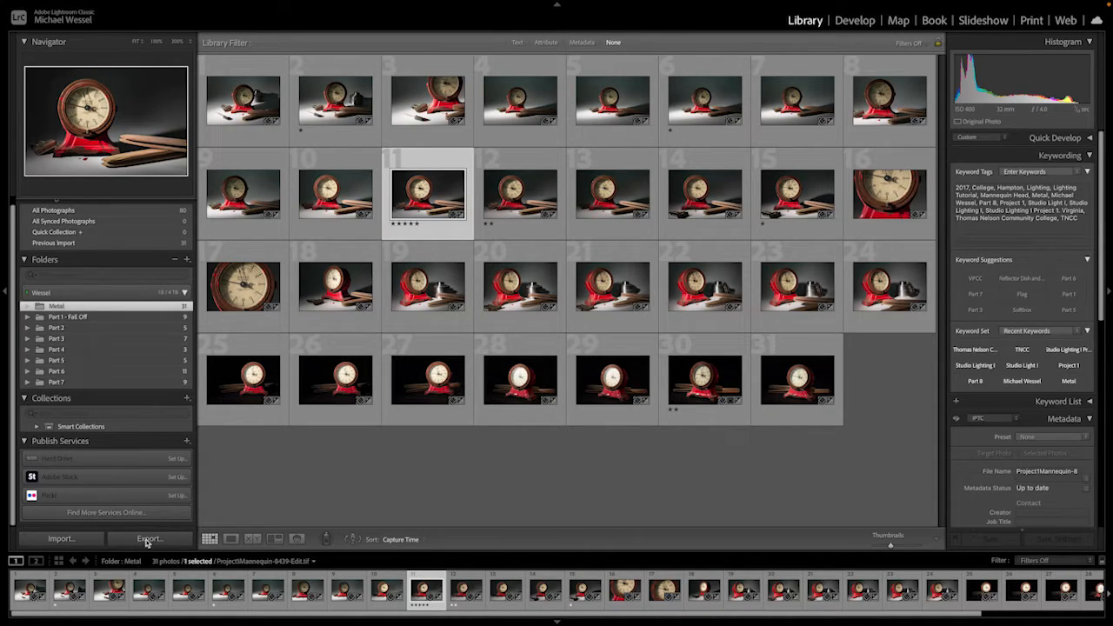
mouse_move(74, 6)
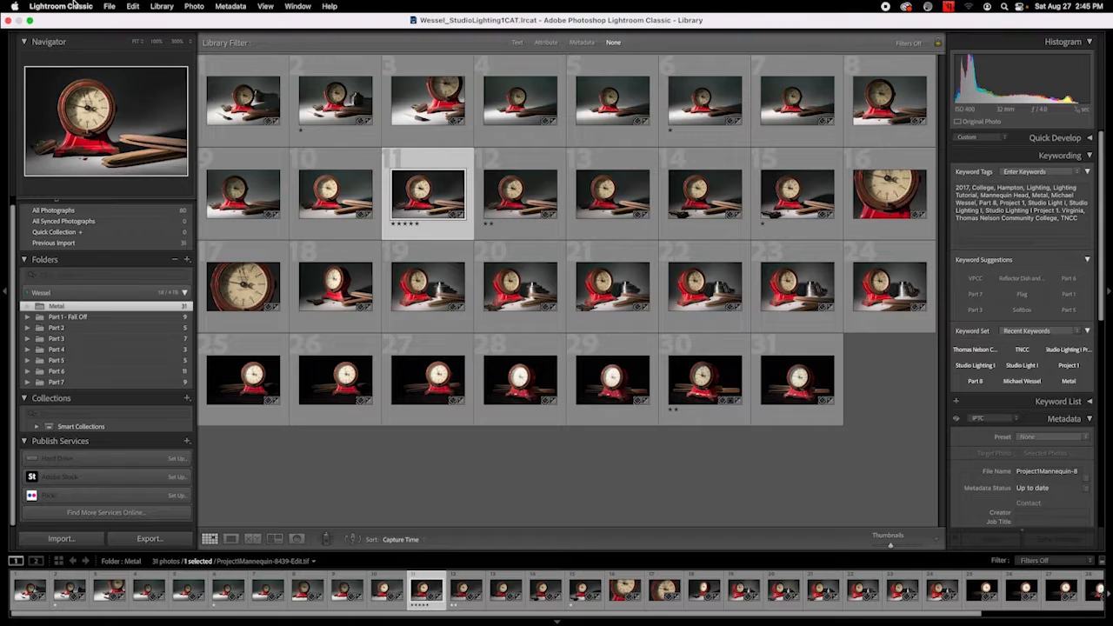
left_click(110, 7)
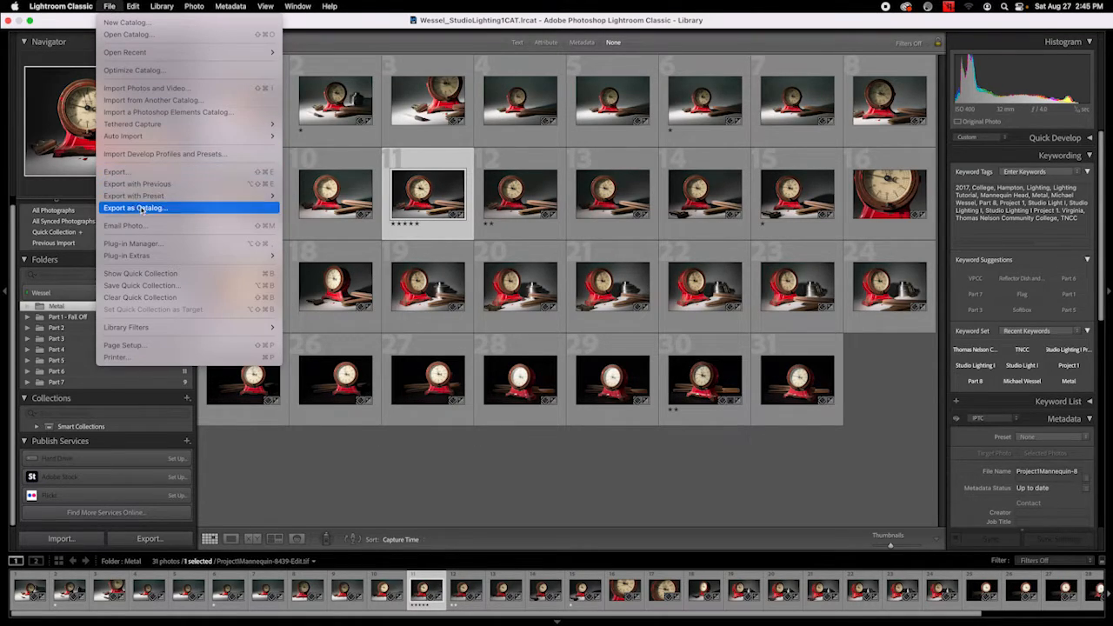
mouse_move(144, 199)
mouse_move(300, 8)
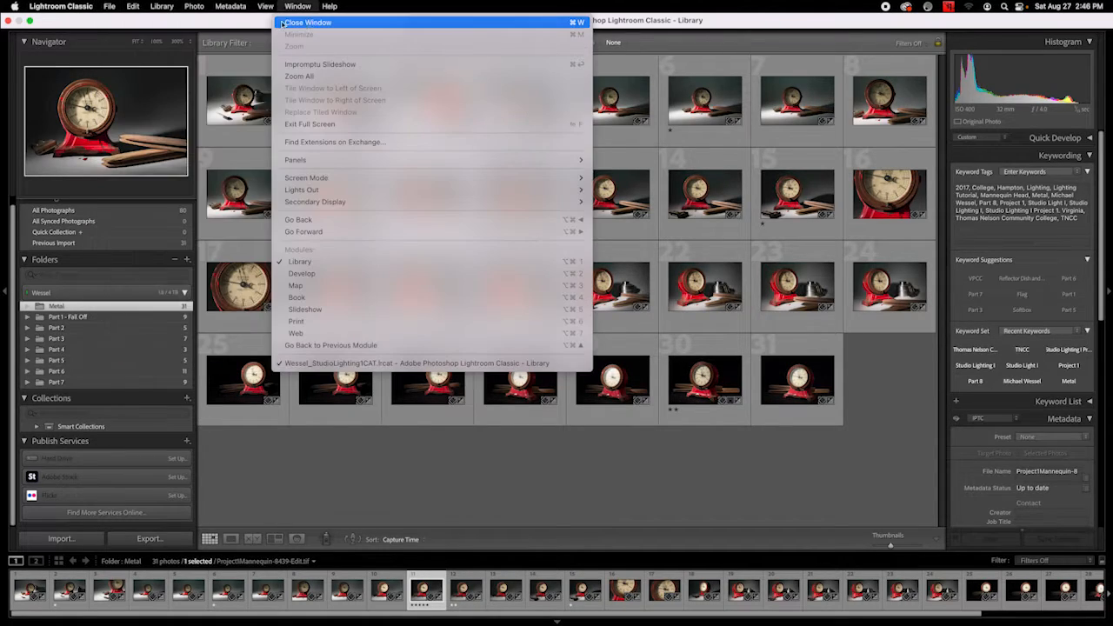
left_click(201, 27)
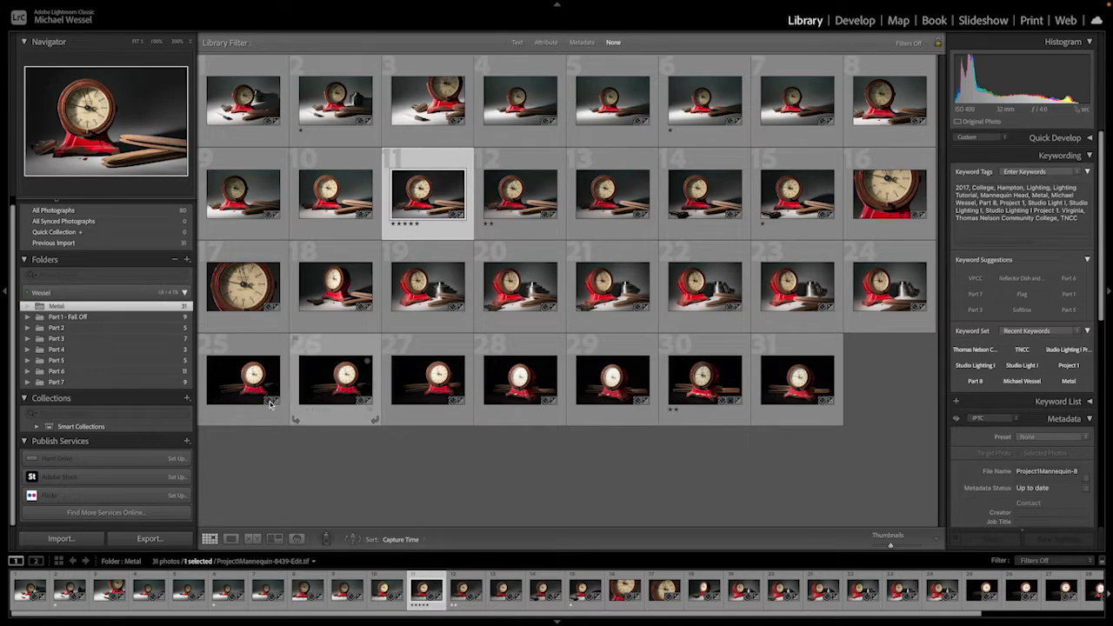
Start exporting the selected photo and set its destination to the Final Images folder inside the Project 1 folder on the external drive.
left_click(149, 539)
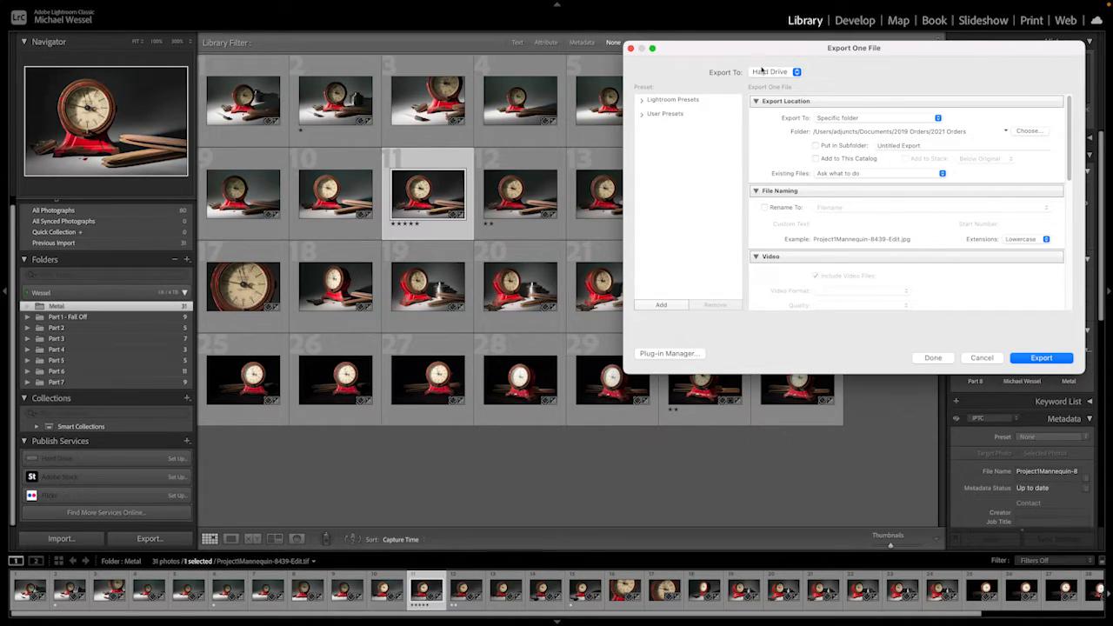
left_click(883, 118)
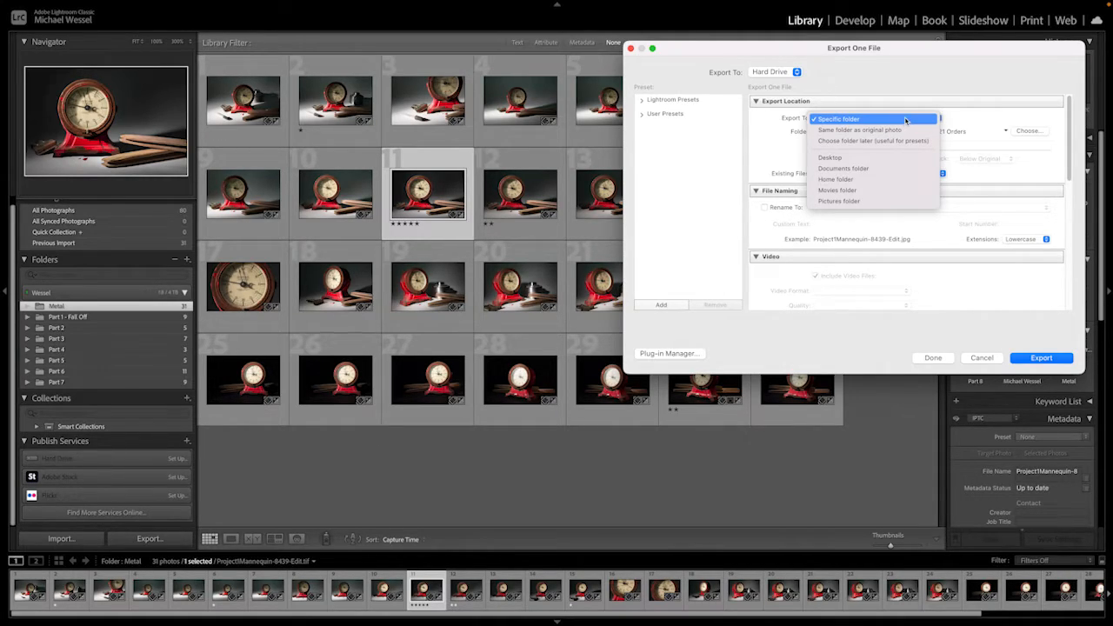
left_click(972, 120)
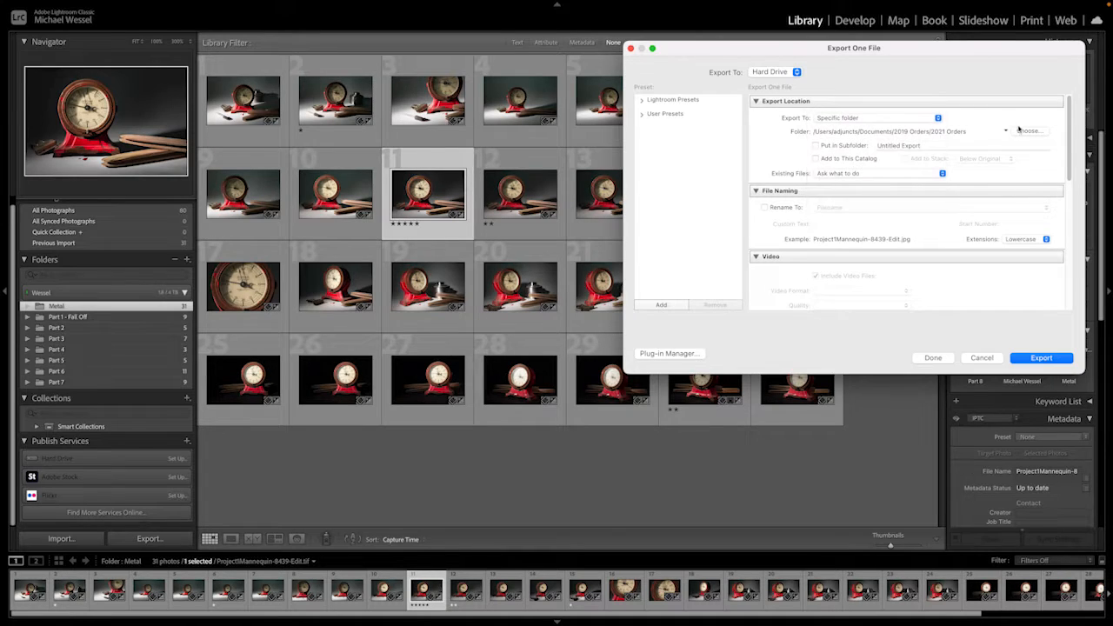
left_click(1030, 131)
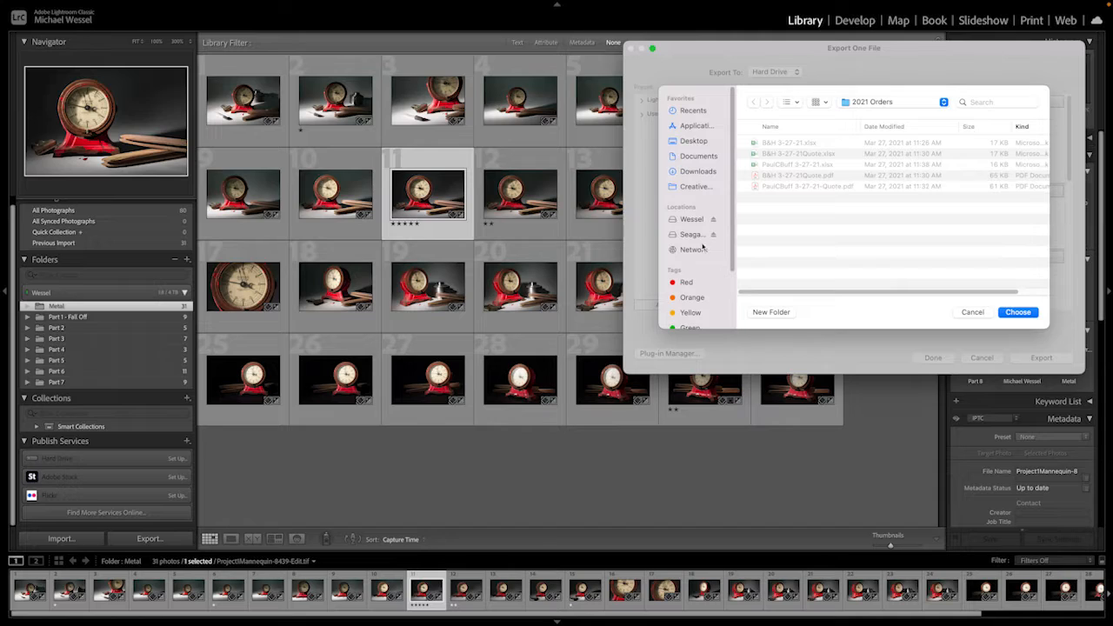
left_click(692, 219)
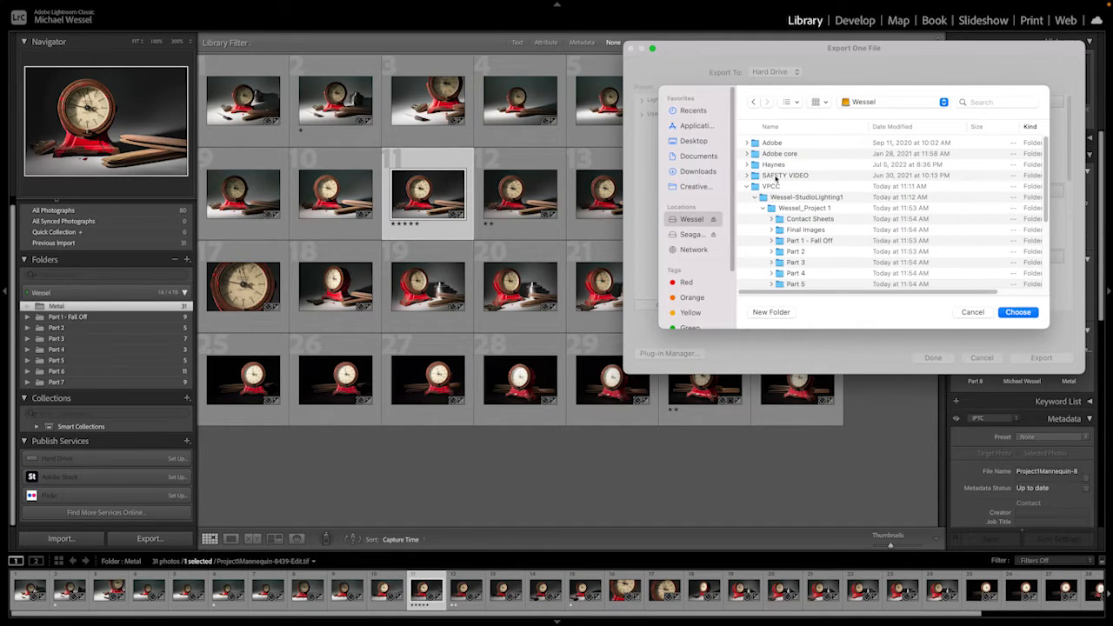
scroll(826, 198, "down", 1)
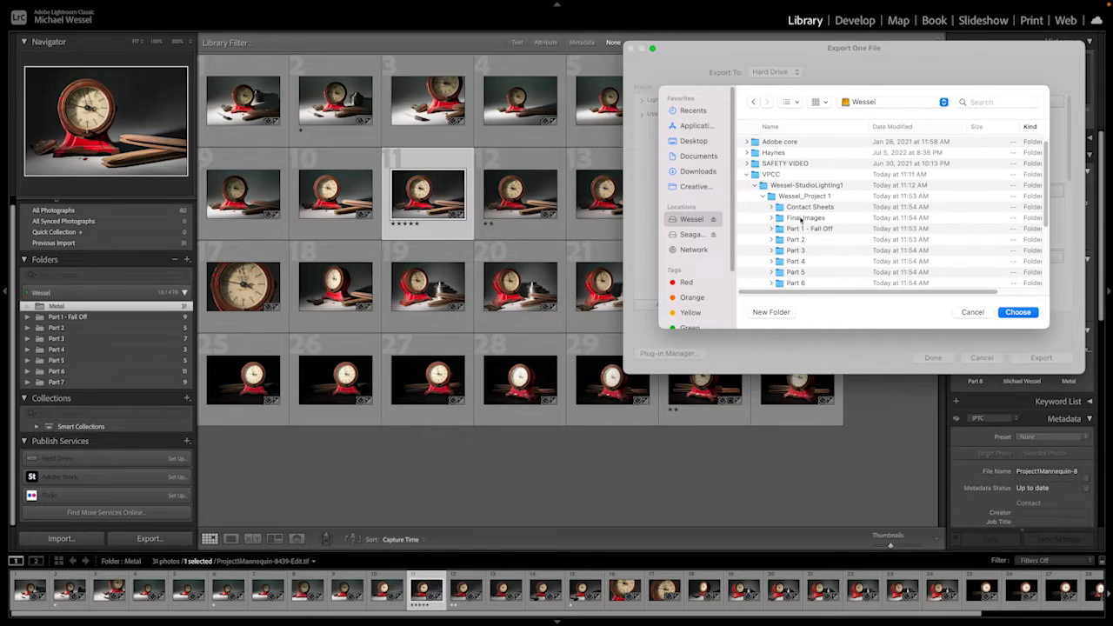
left_click(788, 198)
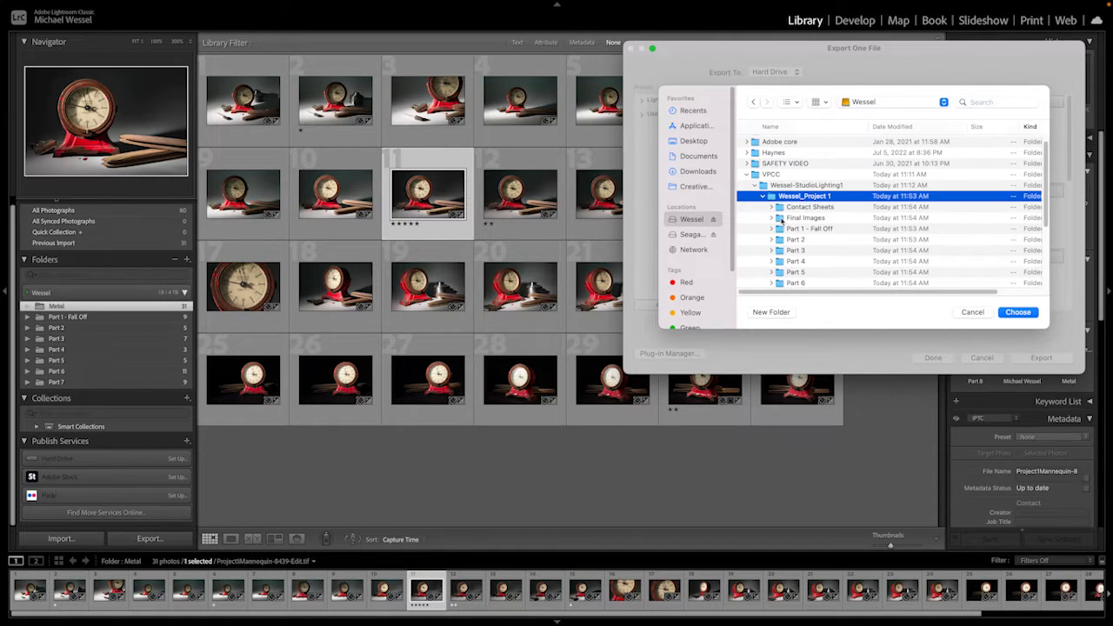
left_click(781, 219)
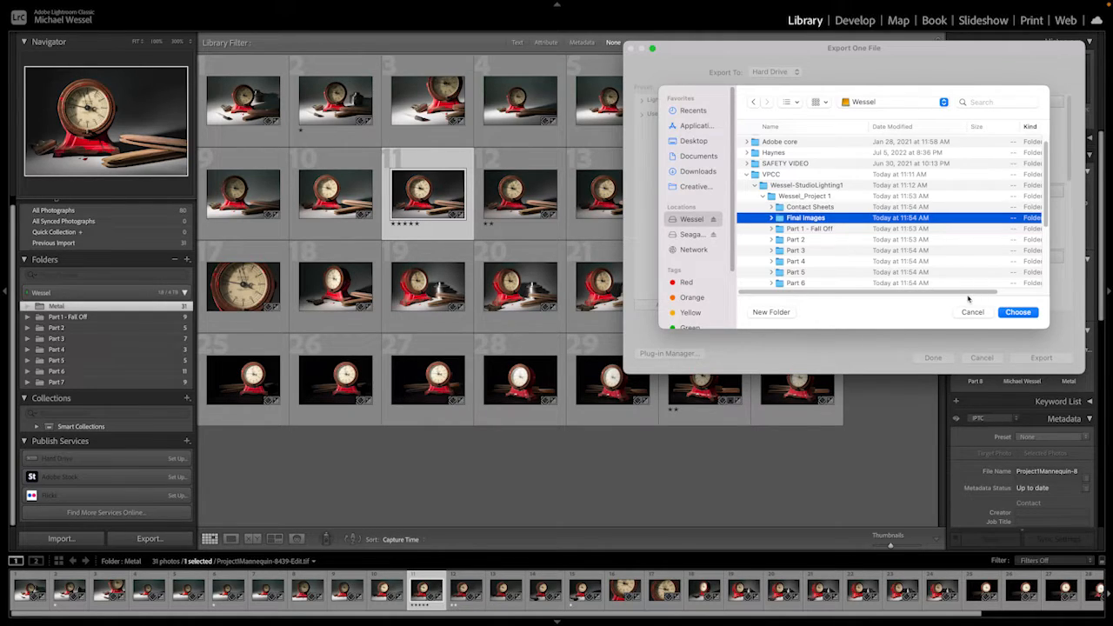
left_click(1018, 312)
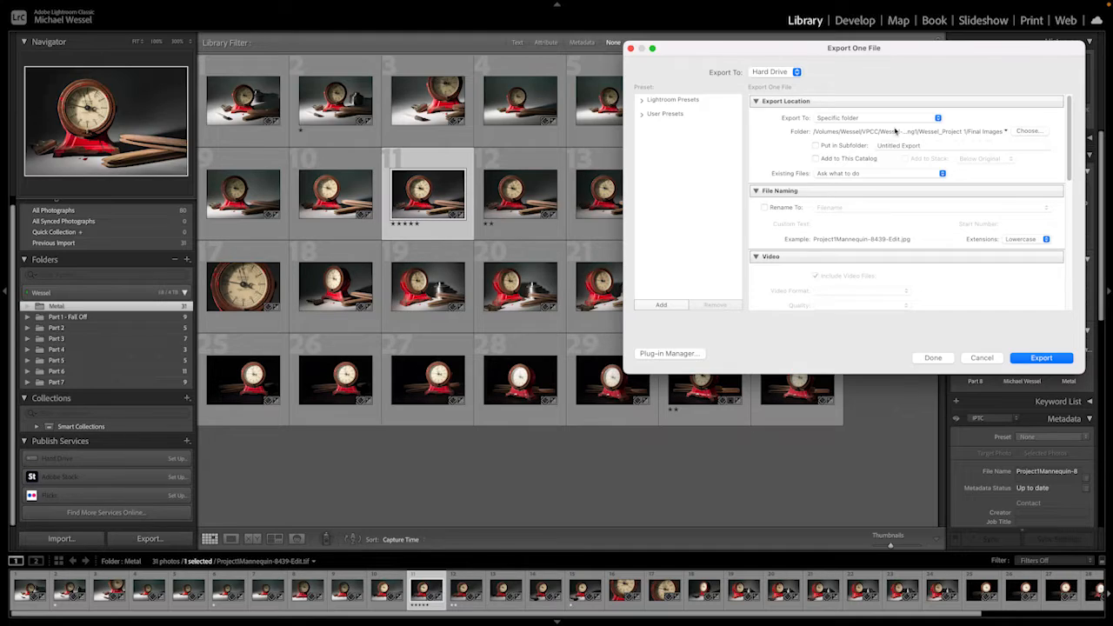
Have the exported photo added to the catalog and renamed with the Custom Name - Original File Number template.
left_click(817, 159)
left_click(765, 208)
left_click(857, 208)
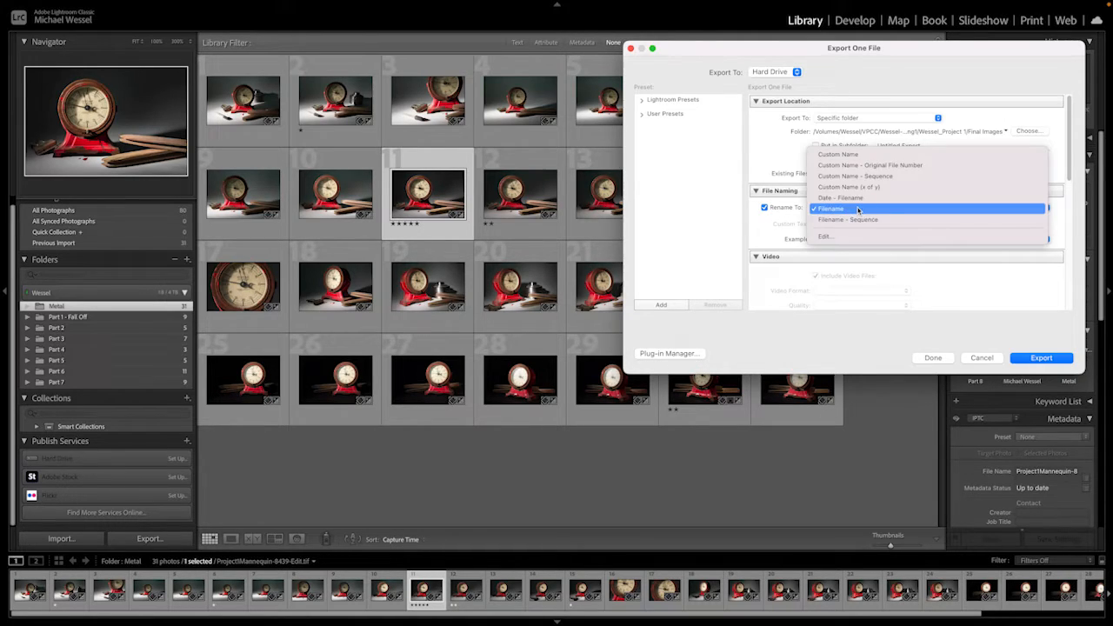
left_click(858, 166)
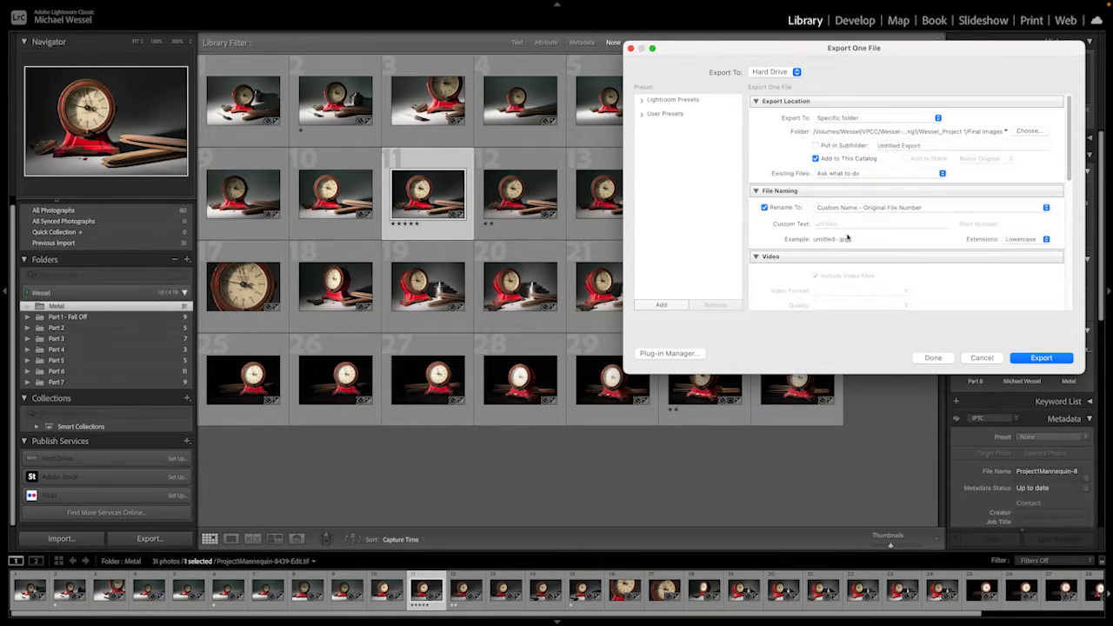
Set the export's custom name text to the surname followed by "_P1_P8-Metal-Final".
left_click(845, 224)
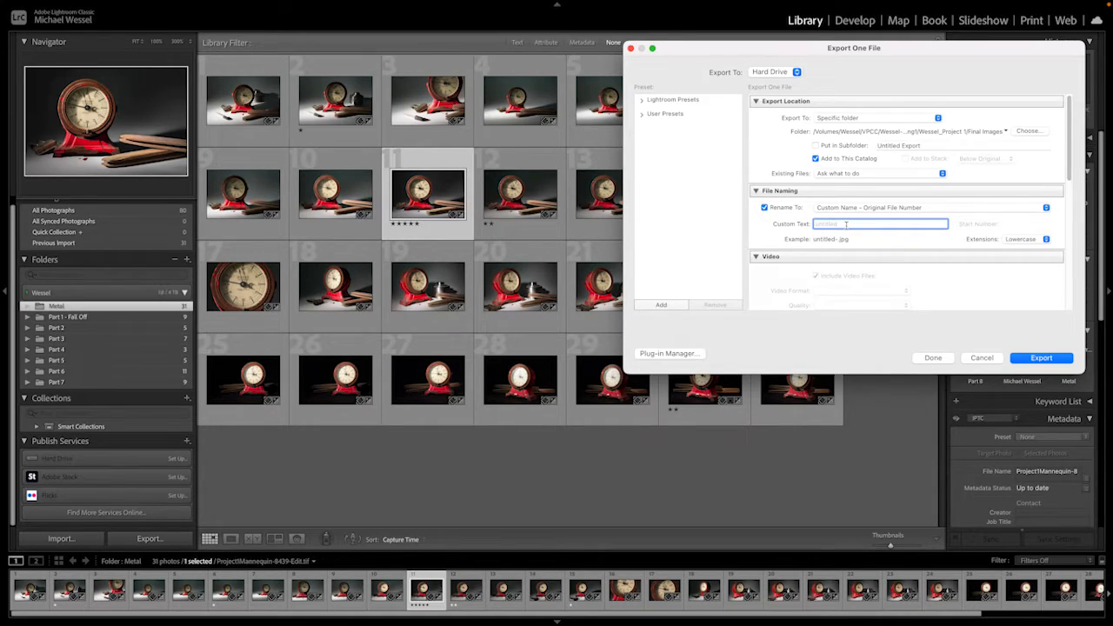
type("Wessel_P1")
type("8-Mets")
type("l-Final")
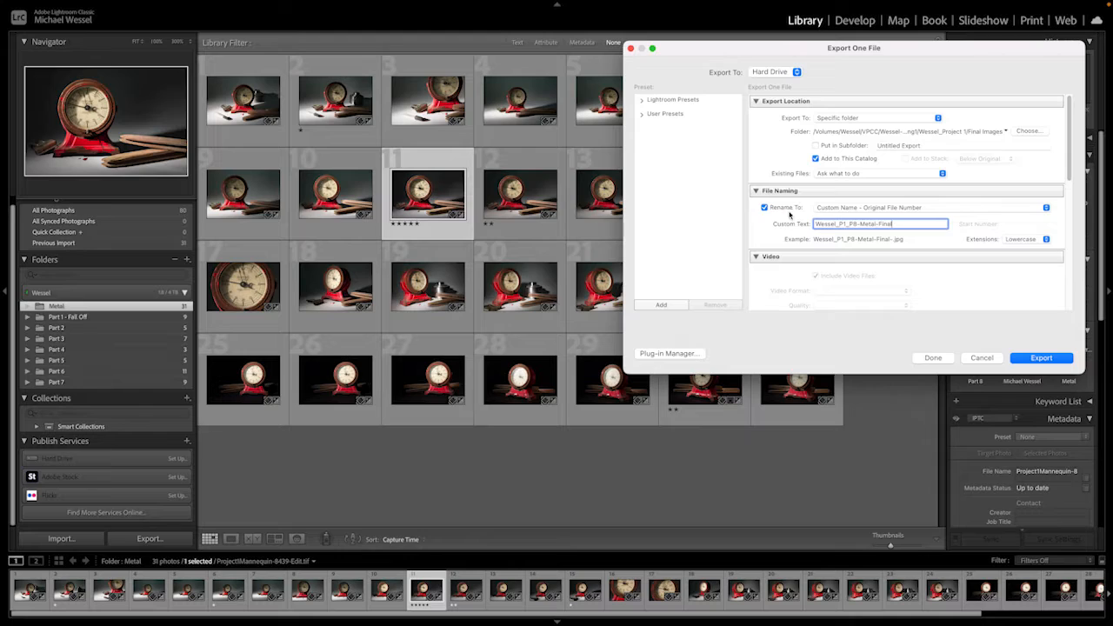
Set the export's image format to Original.
scroll(868, 251, "down", 3)
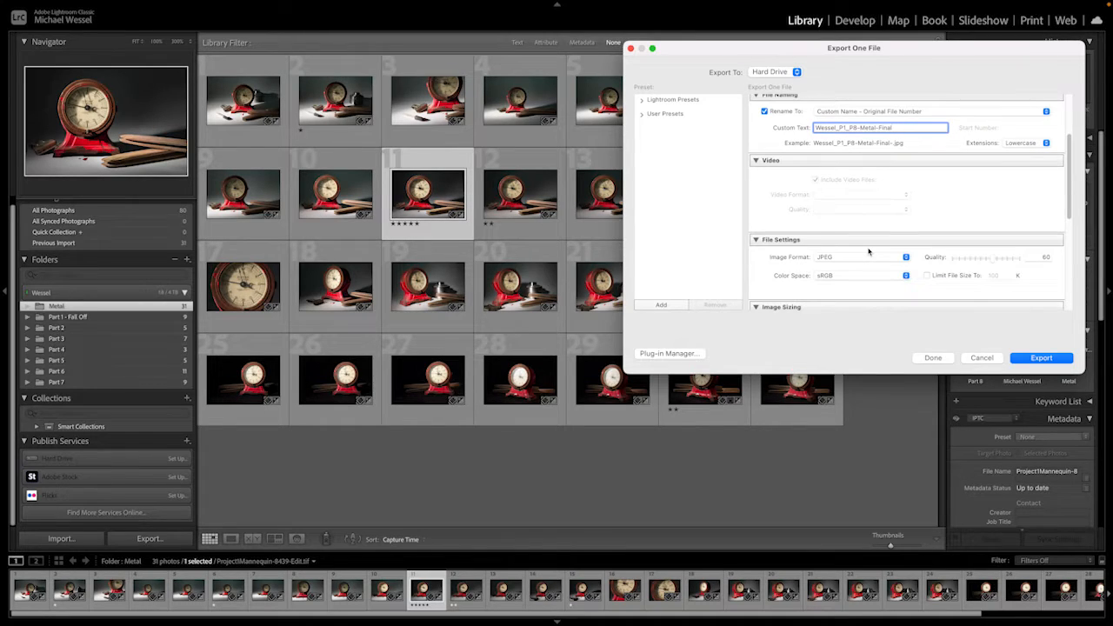
scroll(868, 251, "down", 1)
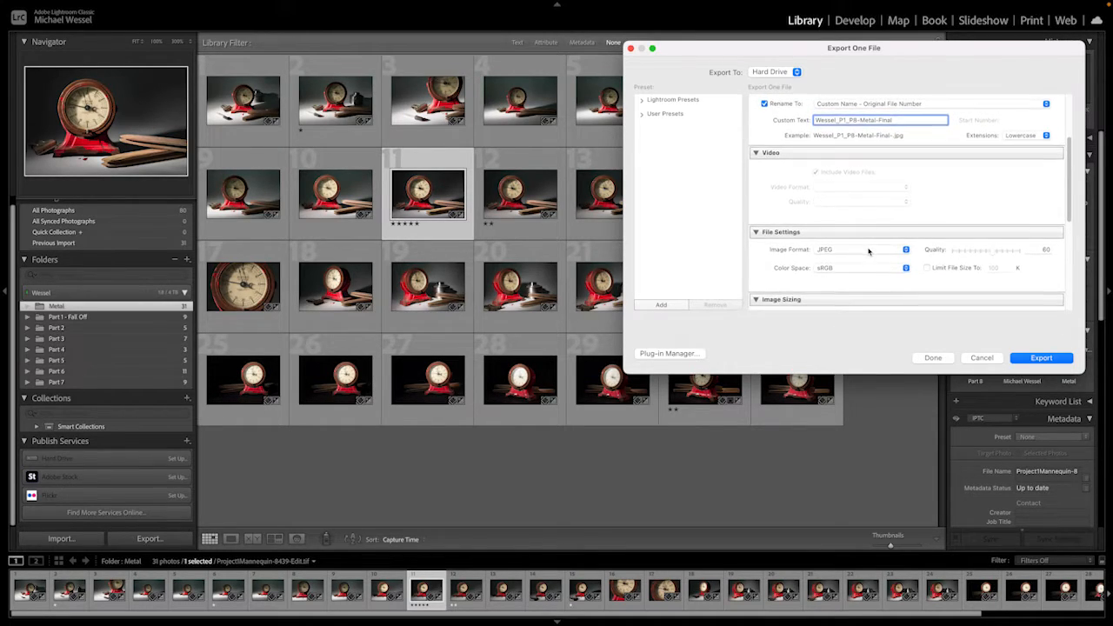
scroll(868, 252, "down", 1)
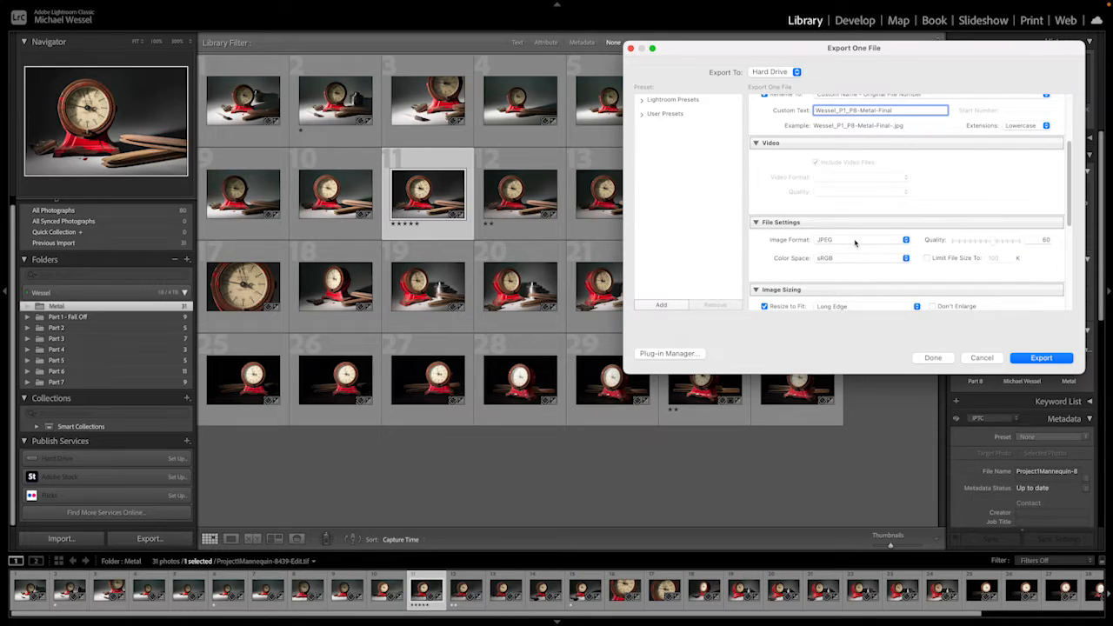
left_click(854, 241)
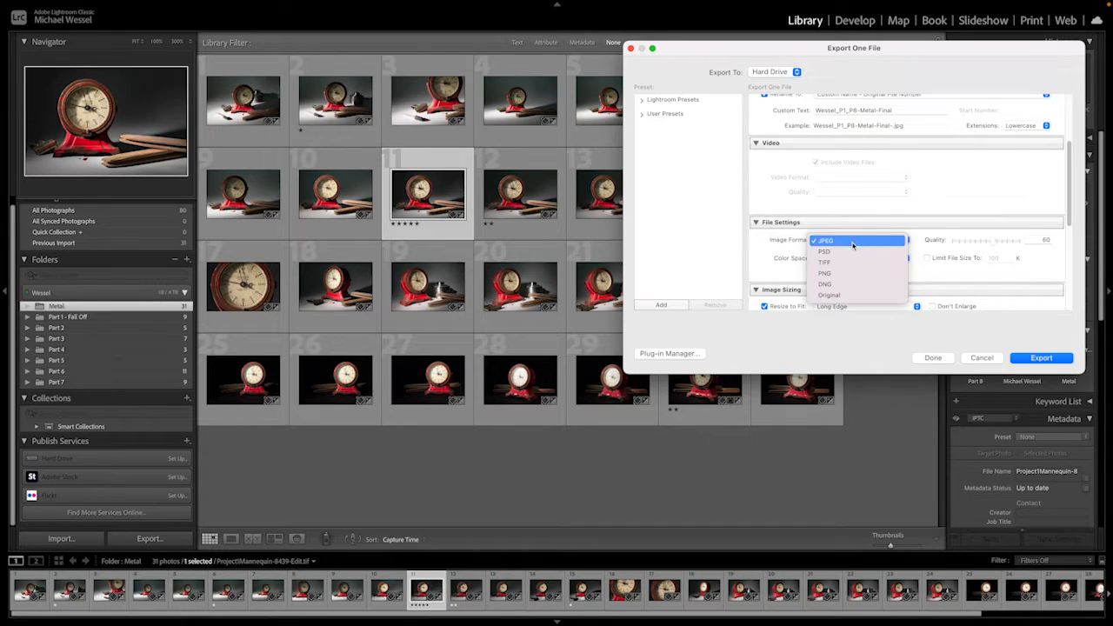
left_click(828, 297)
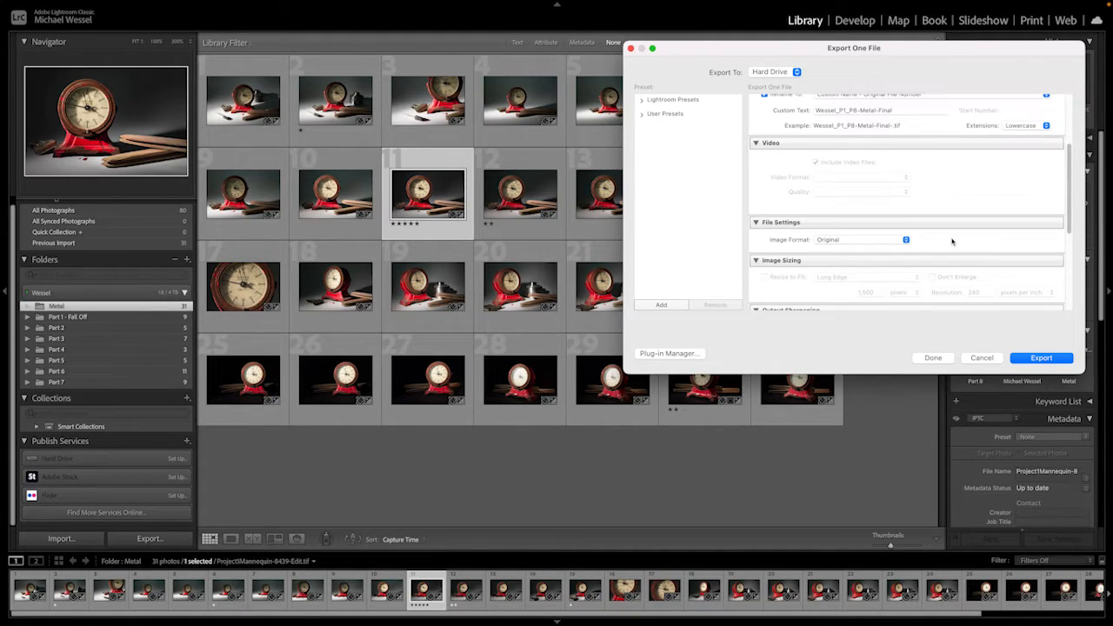
Review the remaining export settings and export the five-star clock photo.
scroll(950, 251, "down", 5)
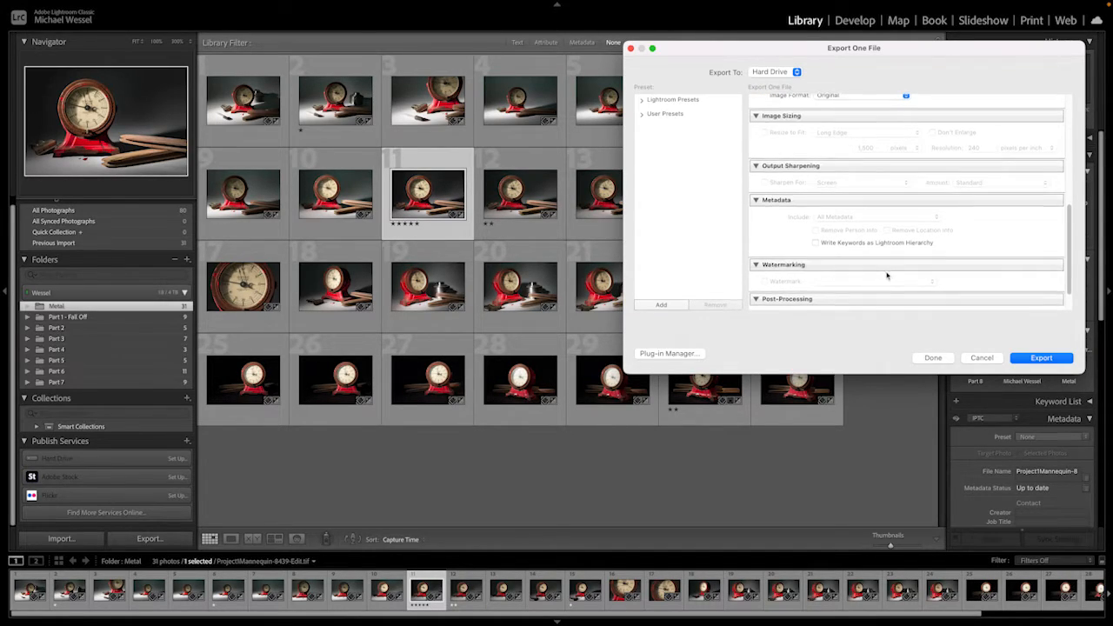
scroll(887, 276, "down", 2)
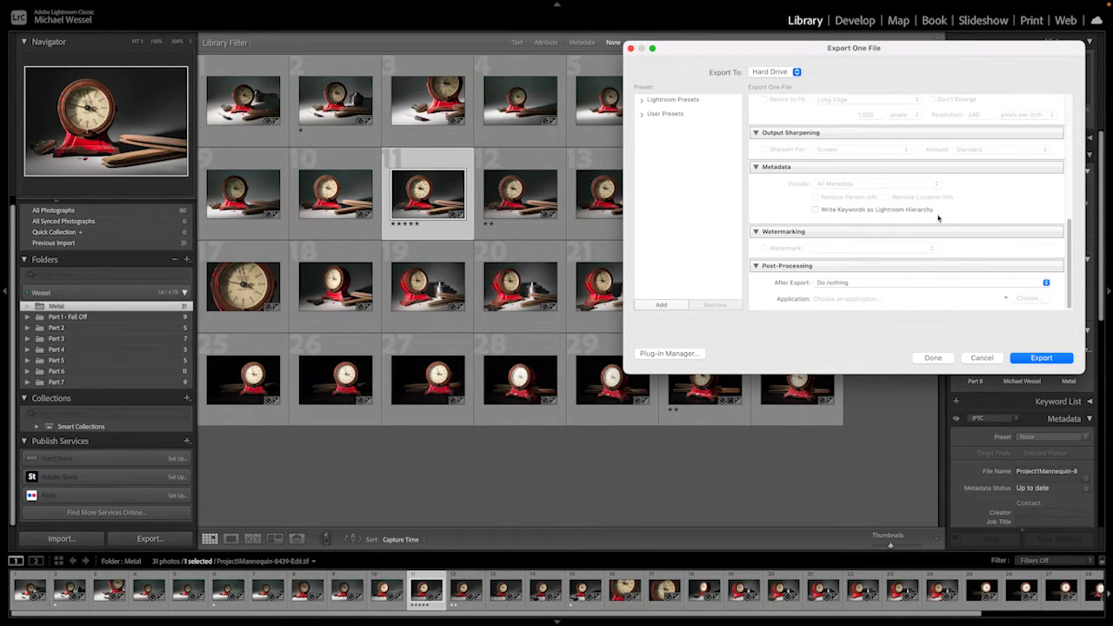
scroll(940, 219, "up", 10)
scroll(940, 219, "up", 5)
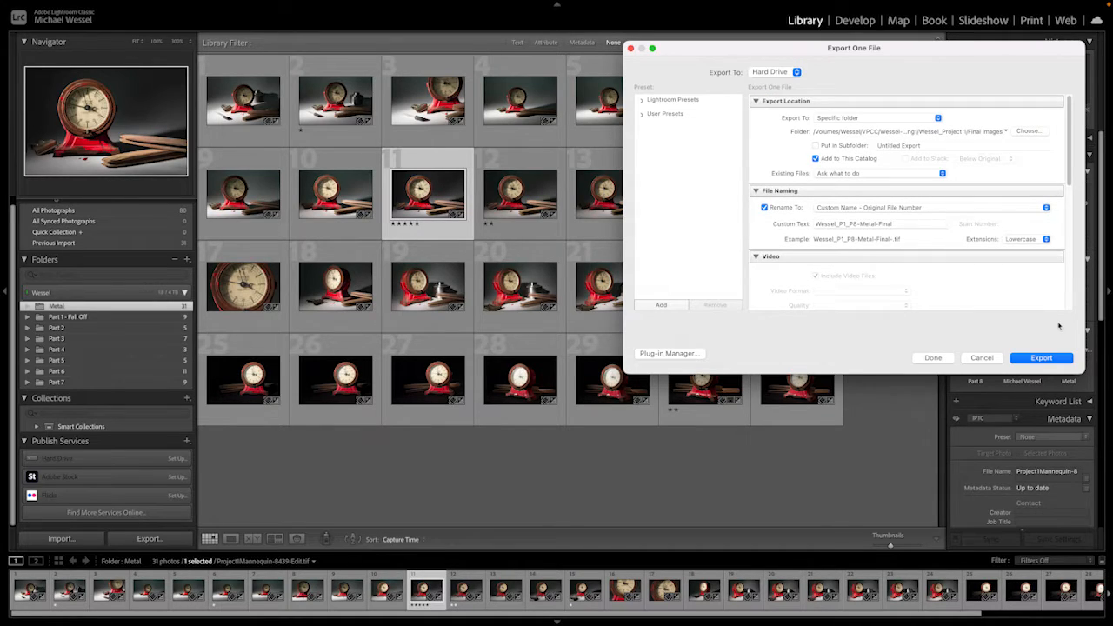
left_click(1042, 358)
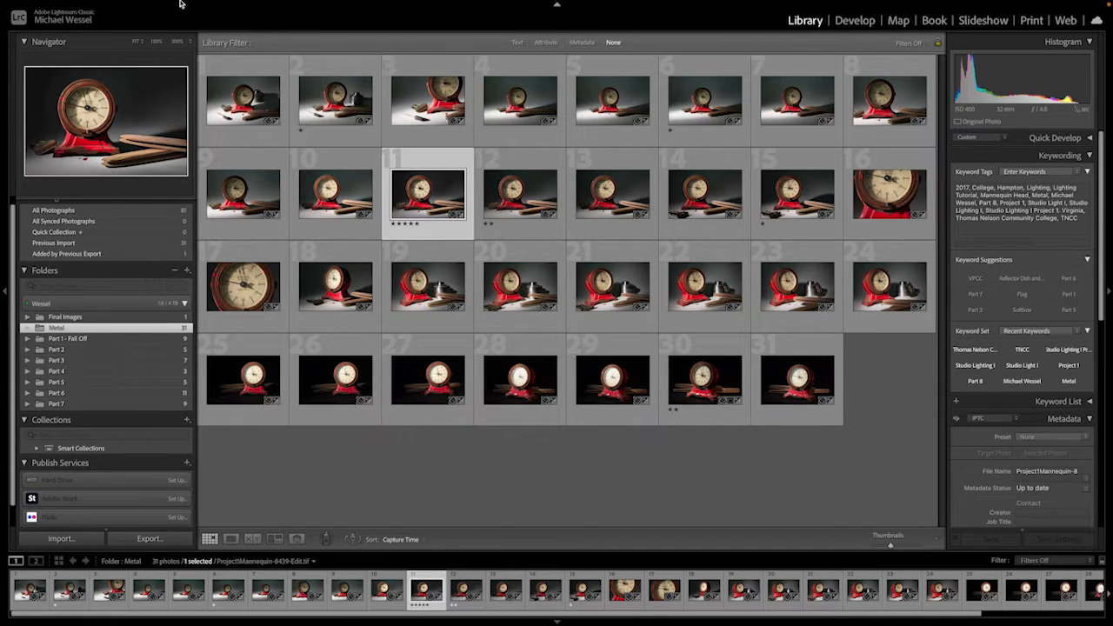
Leave full screen, switch to Finder and check the exported TIFF in the project's Final Images folder, then minimize the Finder window.
mouse_move(151, 3)
left_click(31, 19)
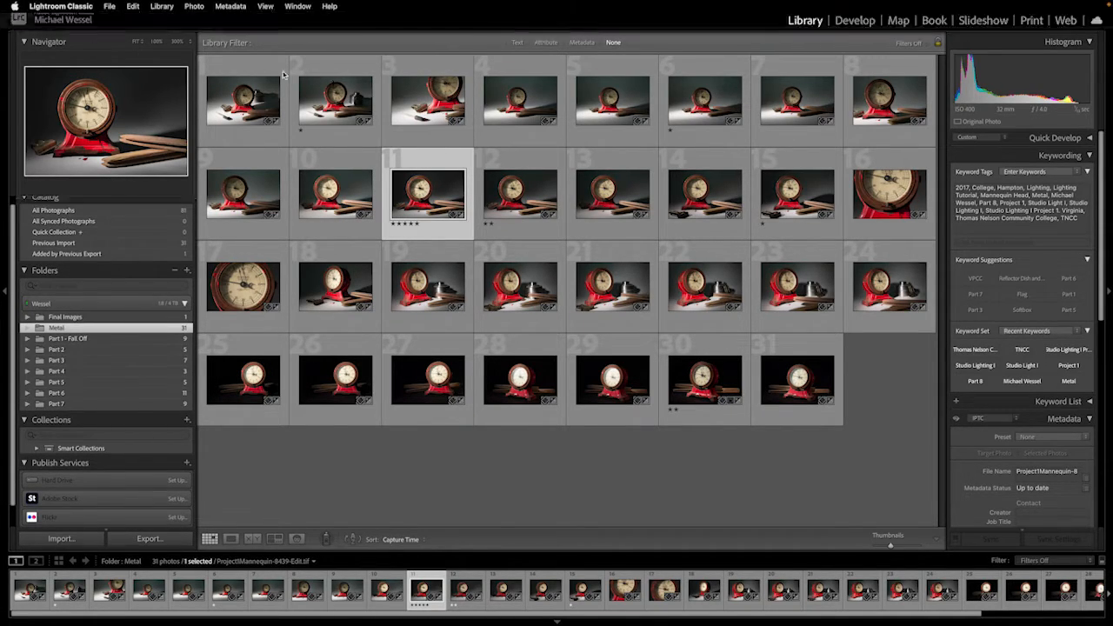
double_click(1076, 155)
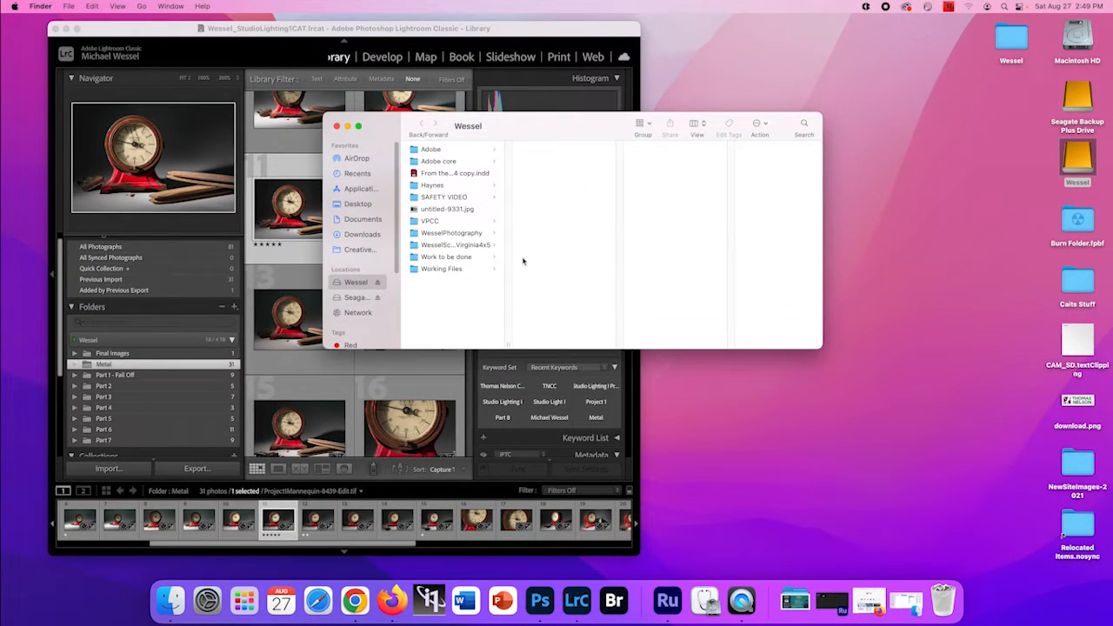
left_click(450, 271)
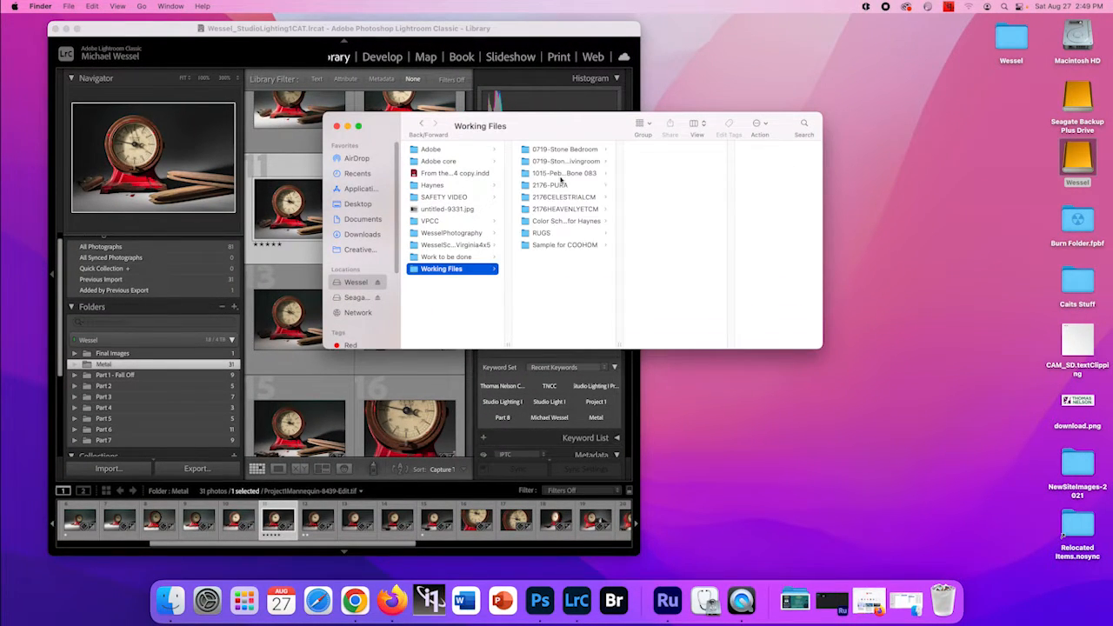
left_click(442, 221)
left_click(565, 150)
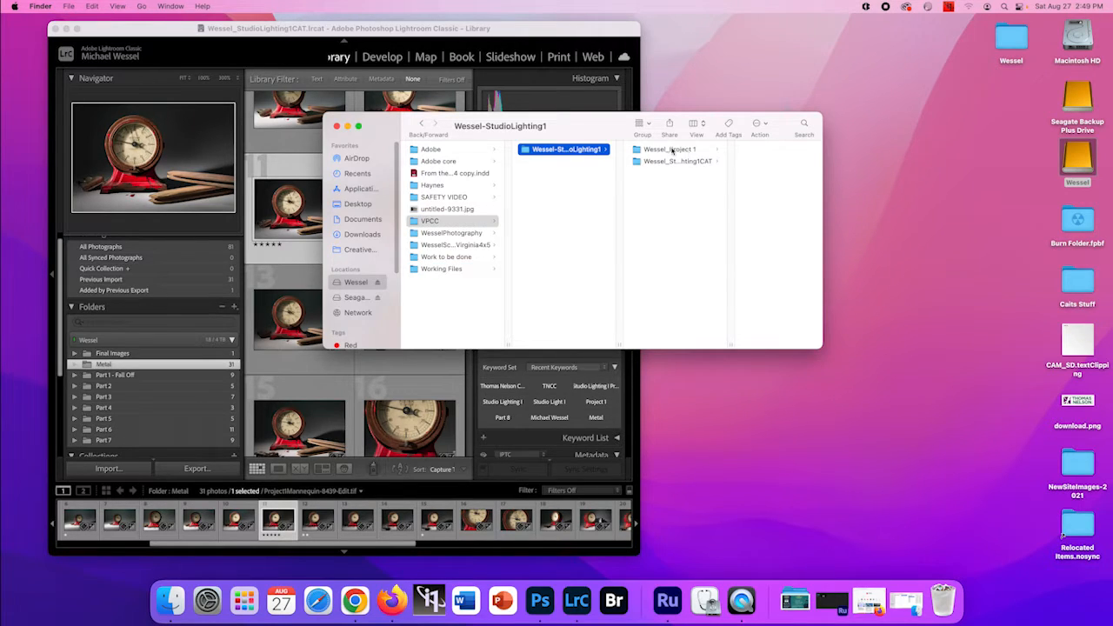
left_click(671, 150)
left_click(748, 161)
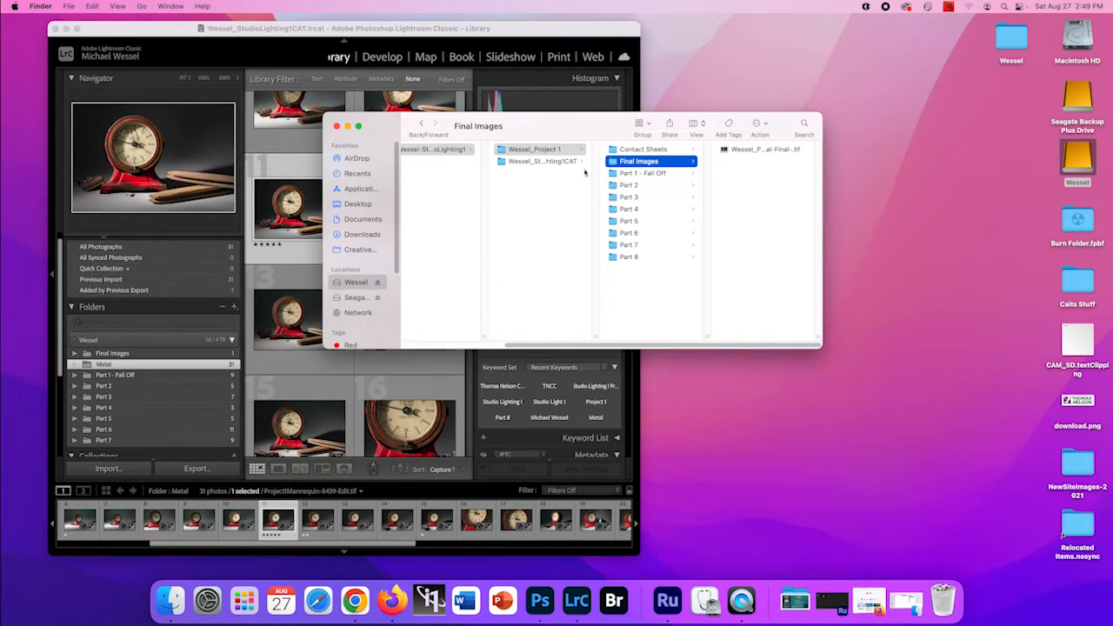
left_click(348, 126)
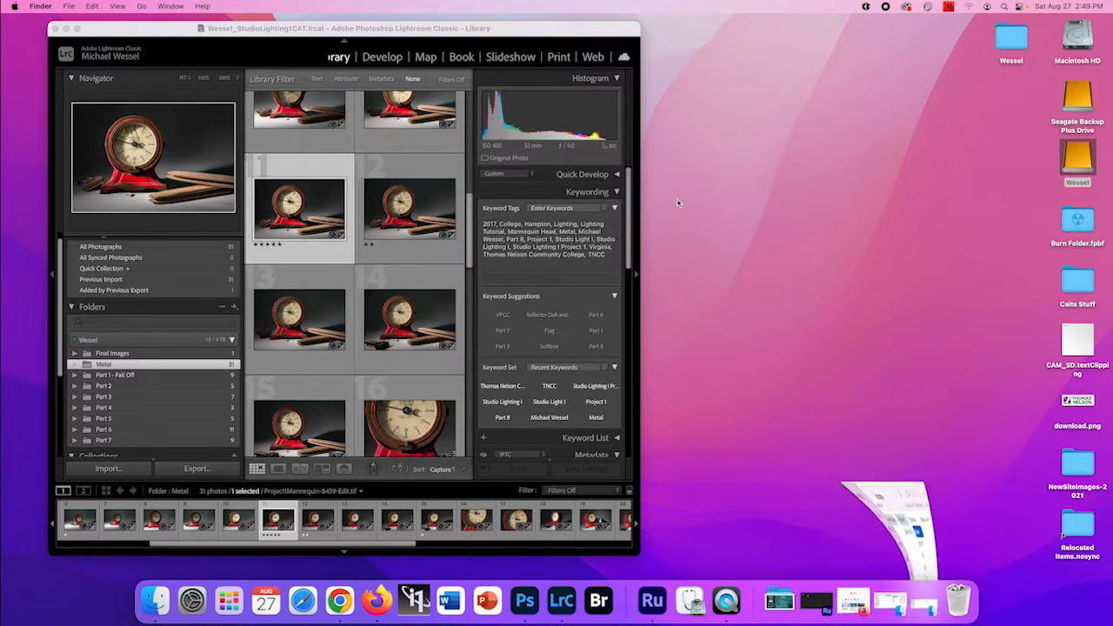